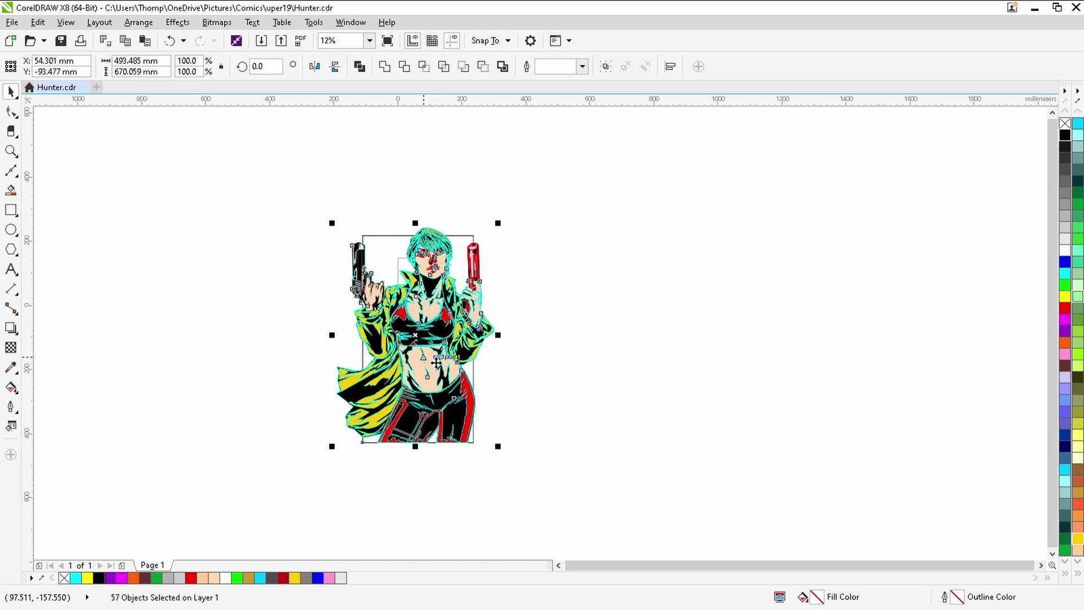
Remove the outlines from all selected objects of the character artwork and deselect them
right_click(1064, 123)
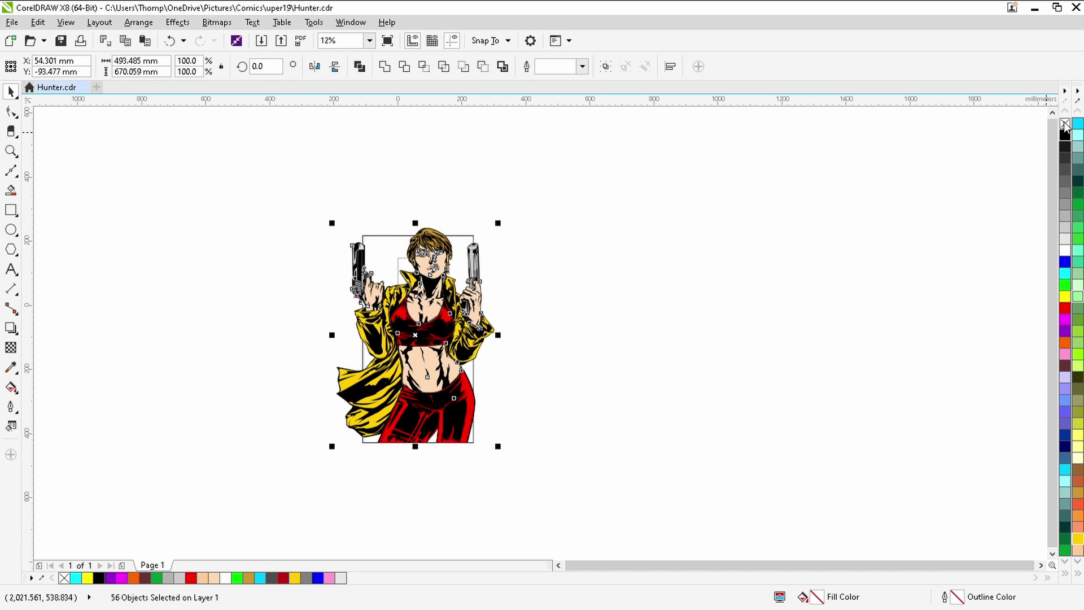
left_click(272, 286)
scroll(422, 246, "up", 2)
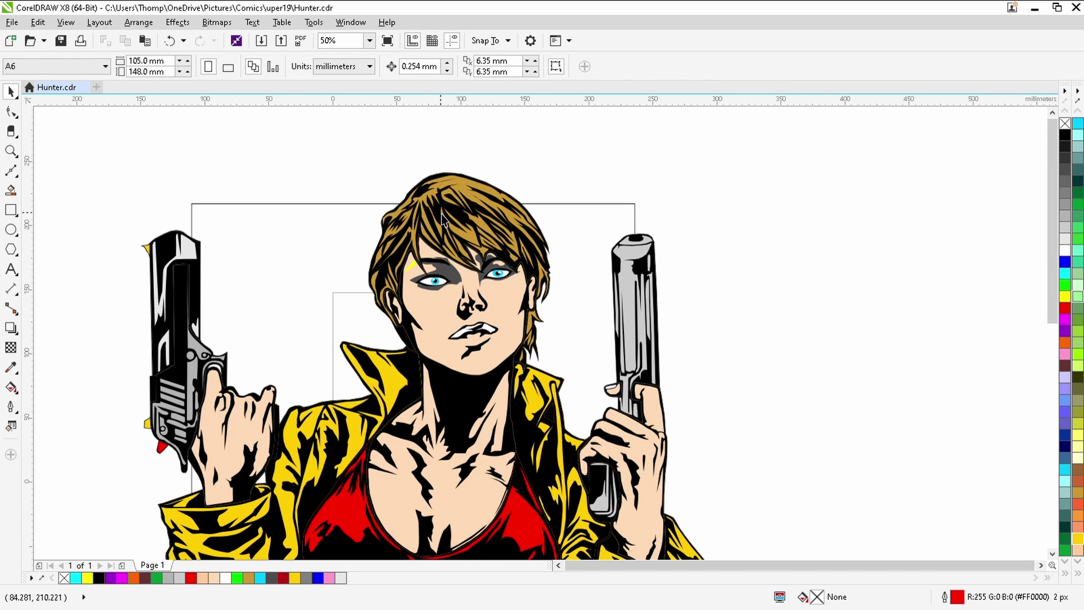
Apply uniform transparency to the black shading strands over the hair
left_click(443, 219)
left_click(11, 347)
left_click_drag(434, 389, 449, 389)
left_click(11, 92)
Give the base hair shape a linear fountain fill running from golden brown at the crown to darker brown near the chin
left_click(449, 186)
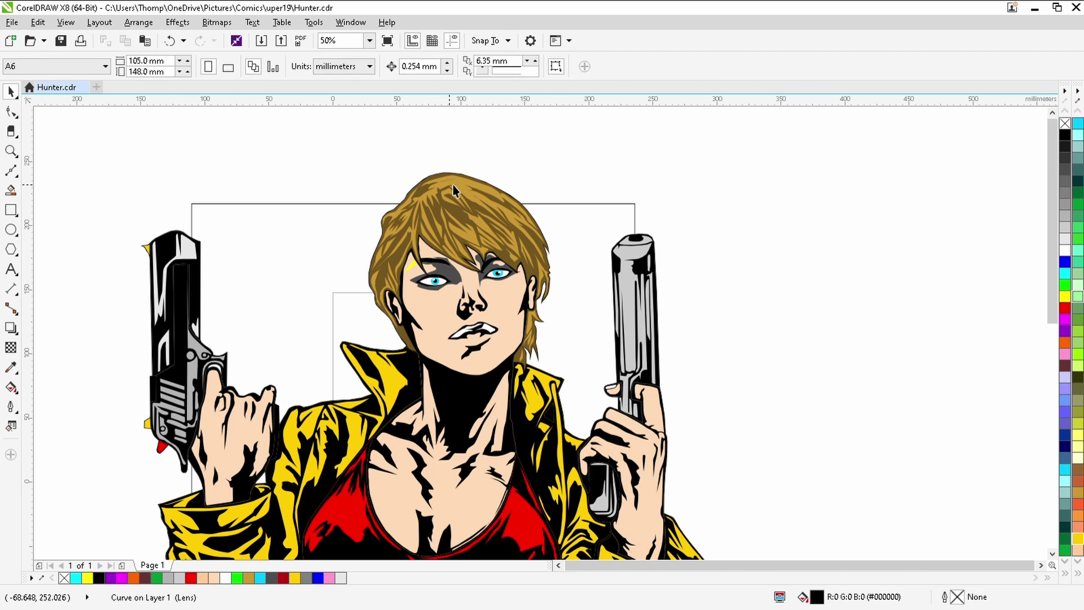
left_click(10, 388)
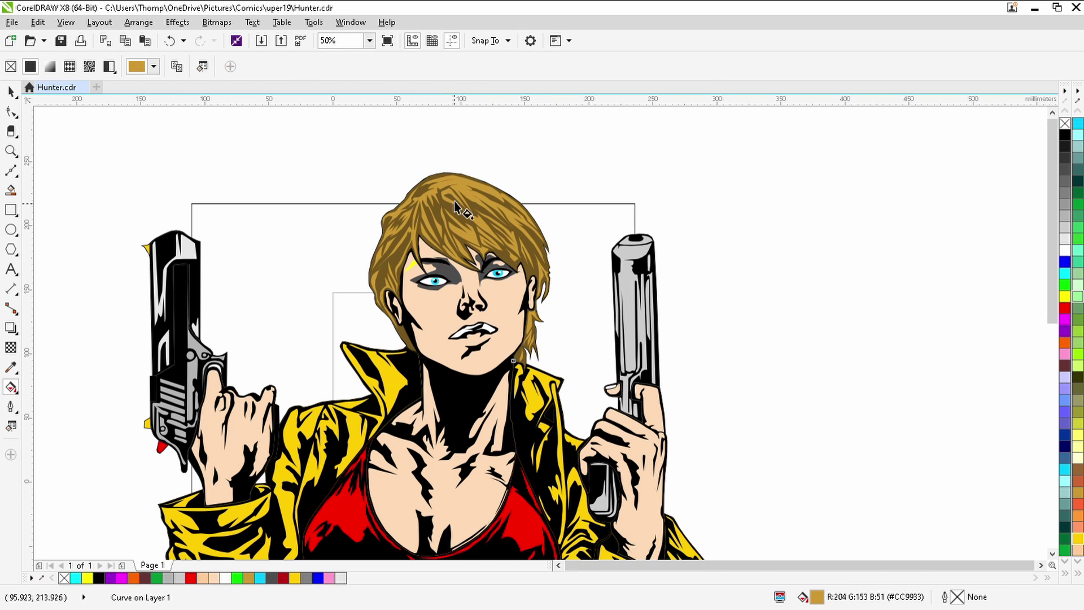
left_click_drag(453, 196, 470, 355)
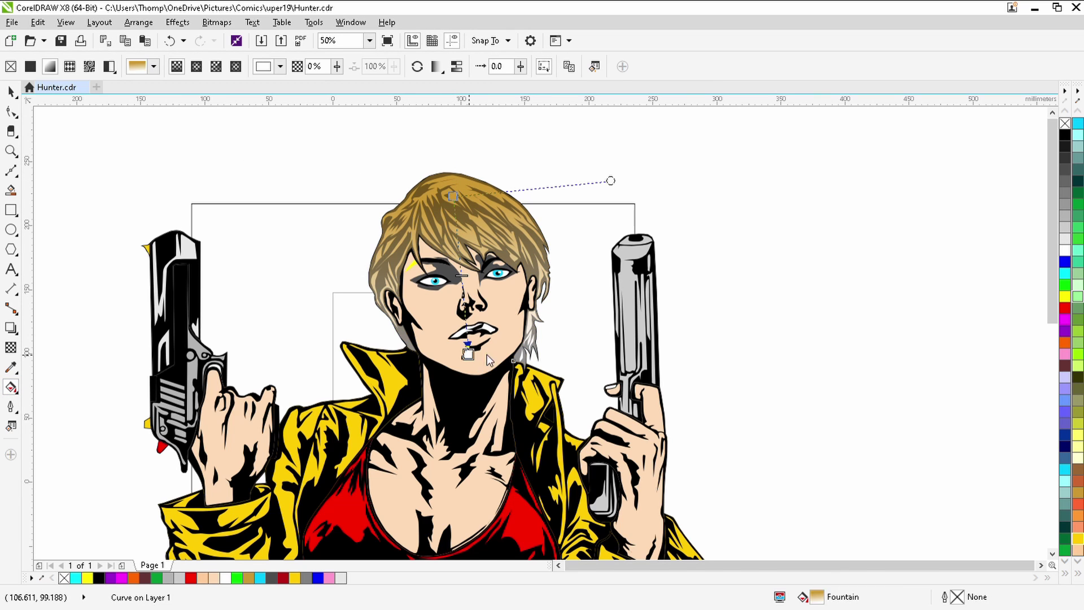
left_click(1078, 469)
left_click_drag(453, 196, 446, 172)
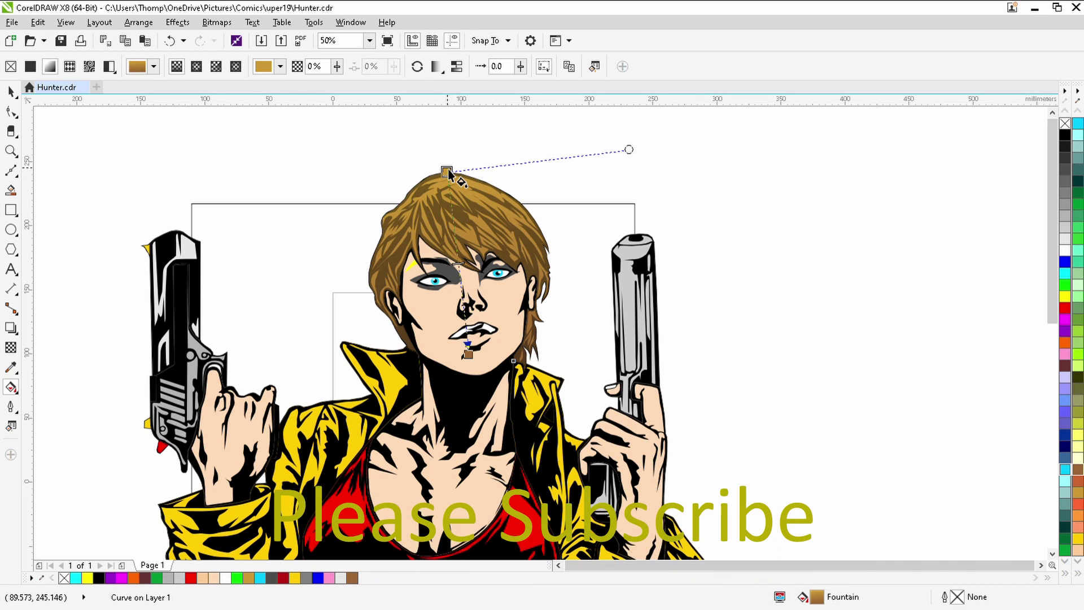
left_click(11, 91)
left_click(332, 177)
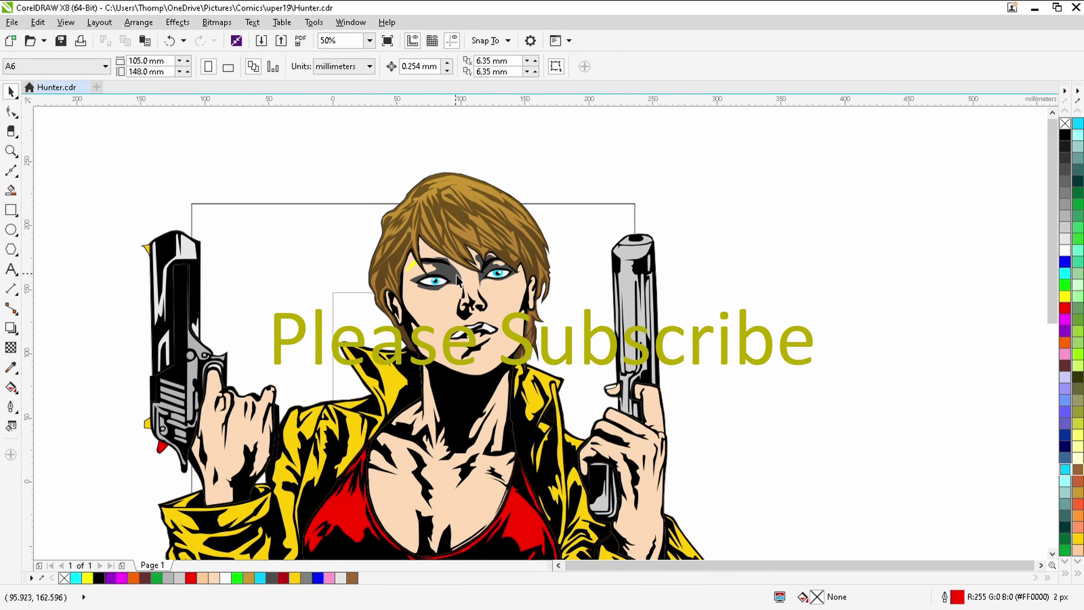
Apply a uniform transparency of 64 to the black face and neck shading
scroll(451, 285, "up", 1)
left_click(370, 355)
left_click(8, 349)
mouse_move(433, 164)
left_mouse_down()
mouse_move(454, 163)
mouse_move(445, 164)
left_mouse_up()
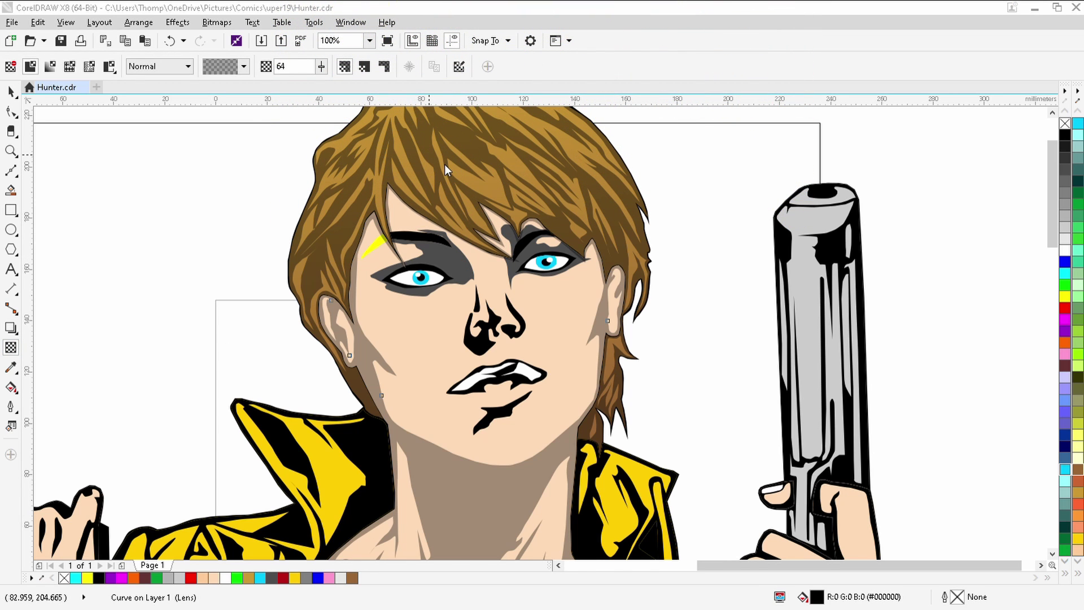
Set uniform transparency on the dark eye shadows, 87 around the picture's left eye and 66 around the right eye
left_click(449, 263)
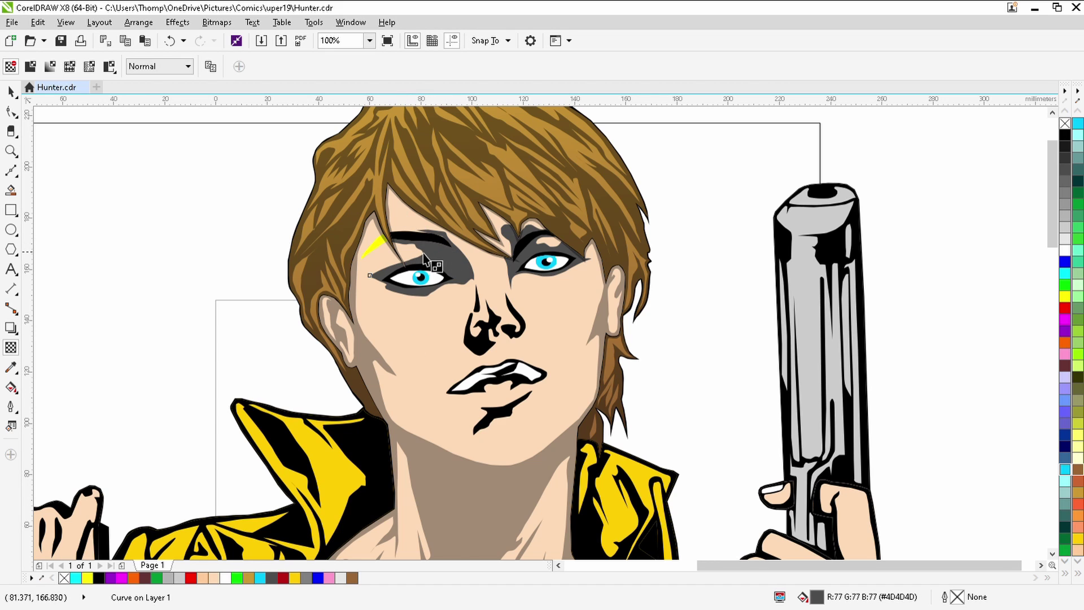
left_click_drag(399, 315, 420, 317)
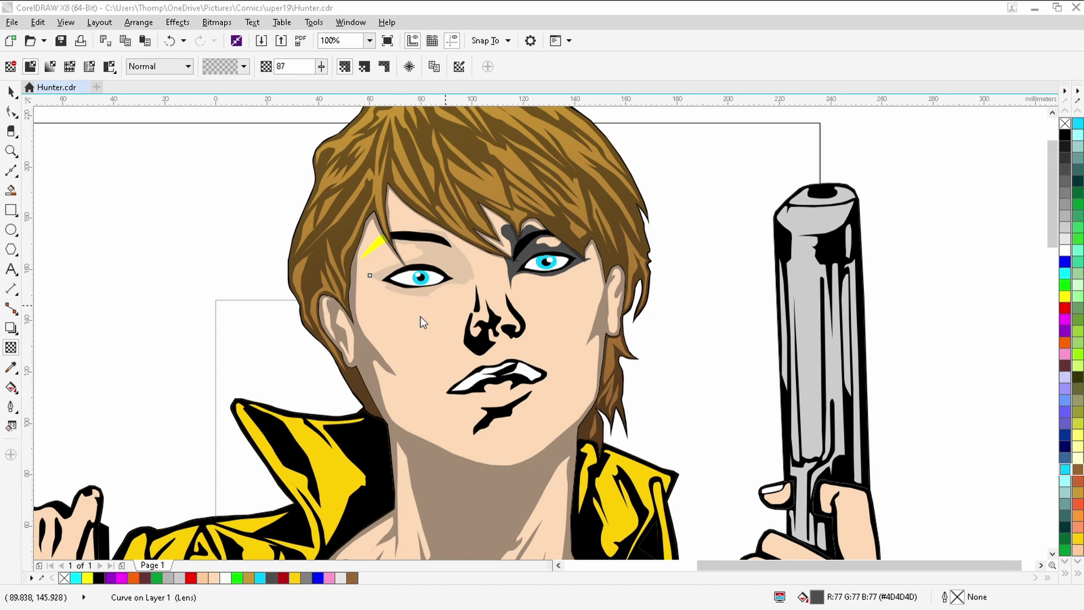
left_click(512, 275)
left_click_drag(514, 307, 540, 307)
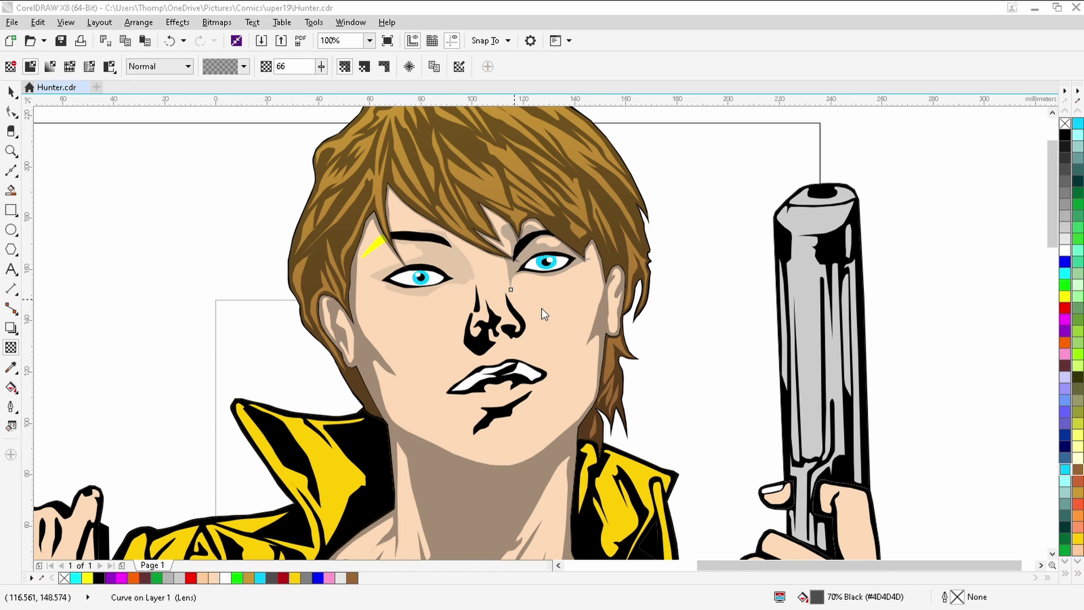
Recolour the yellow eyebrow piece black and fade both eyebrows with linear gradient transparency running downward
left_click(545, 265)
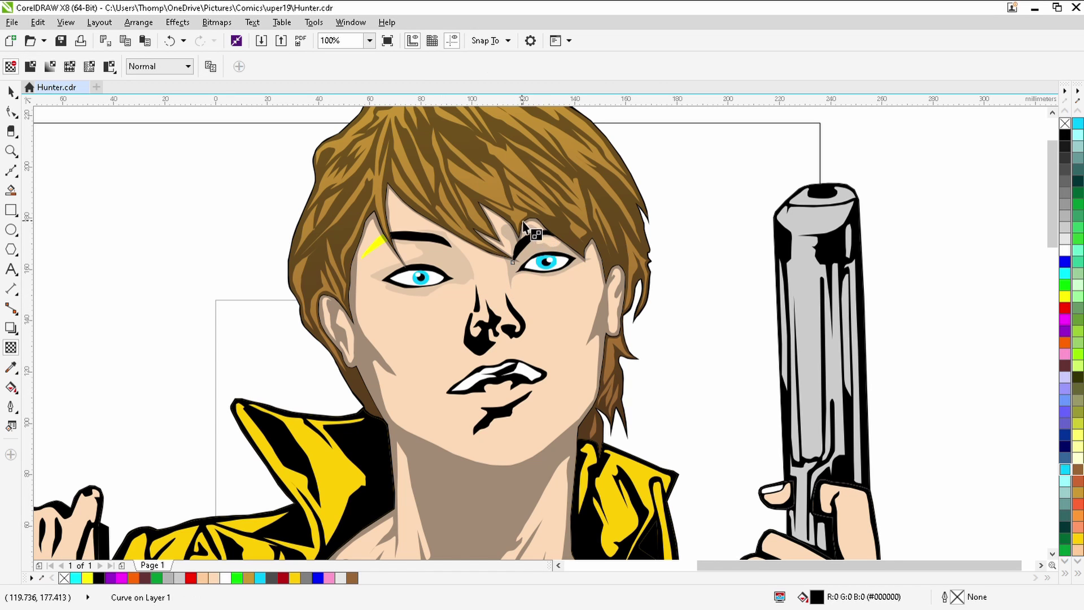
left_click_drag(545, 265, 546, 262)
left_click(419, 240)
left_click_drag(411, 214, 415, 263)
left_click(373, 248)
left_click(1064, 135)
left_click_drag(362, 228, 389, 277)
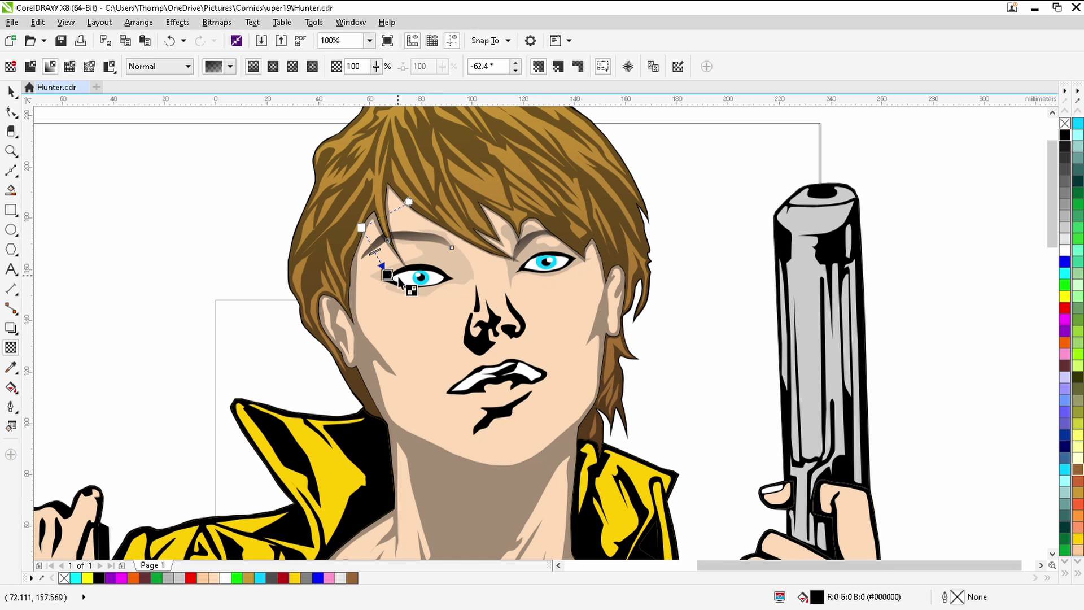
Fade the black outlines of both eyes with downward linear gradient transparency
left_click(400, 272)
left_click_drag(409, 251, 414, 296)
left_click(553, 254)
left_click_drag(542, 237, 547, 288)
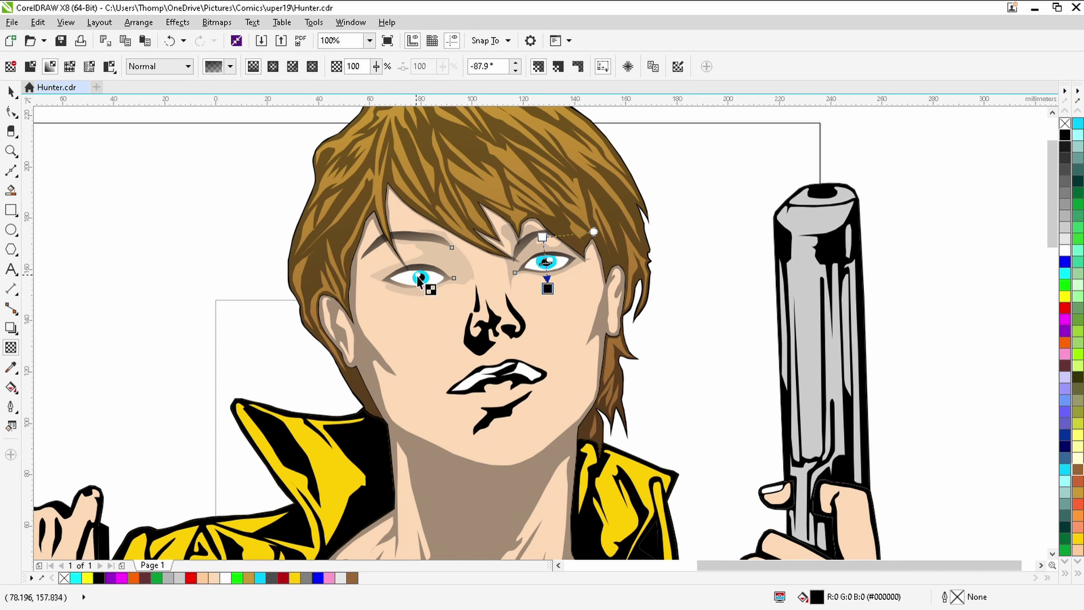
Apply uniform transparency to the white pupil highlights, 13 on the picture's left eye and 17 on the right eye
left_click(418, 276)
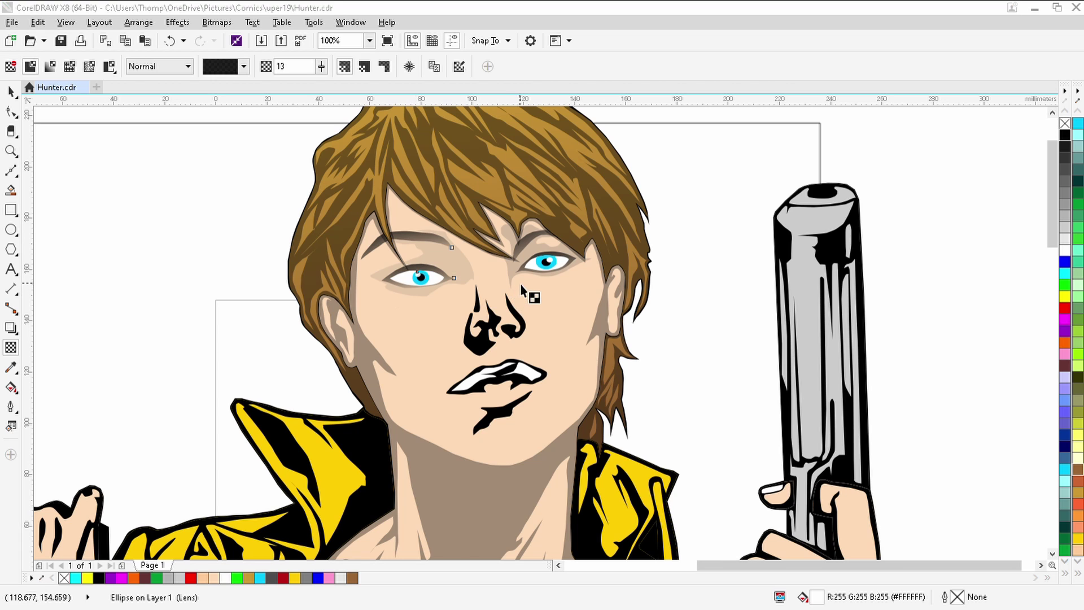
left_click(496, 283)
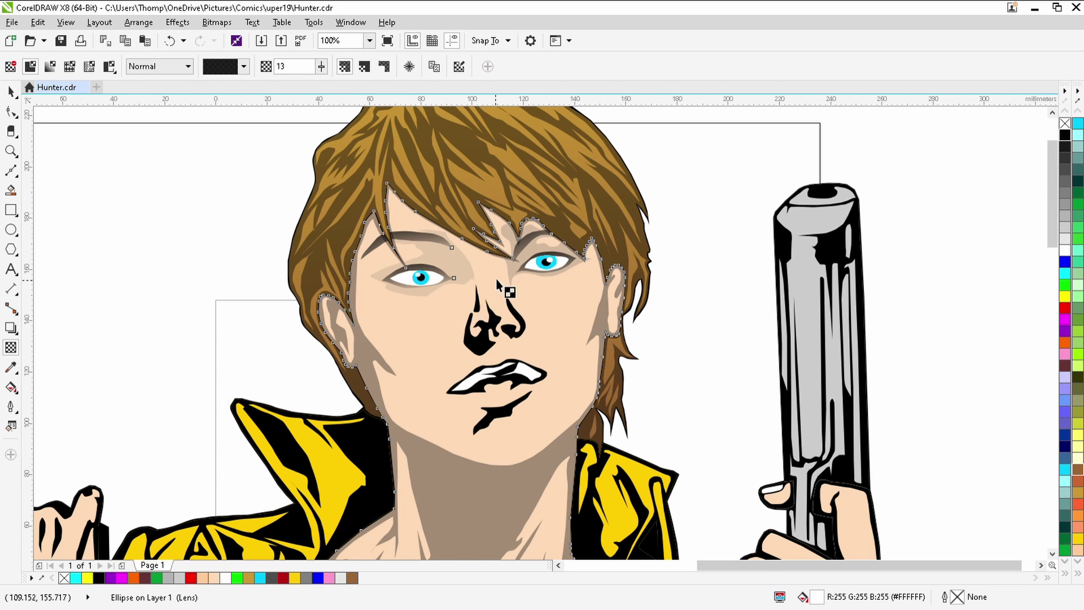
scroll(498, 287, "up", 5)
left_click(687, 243)
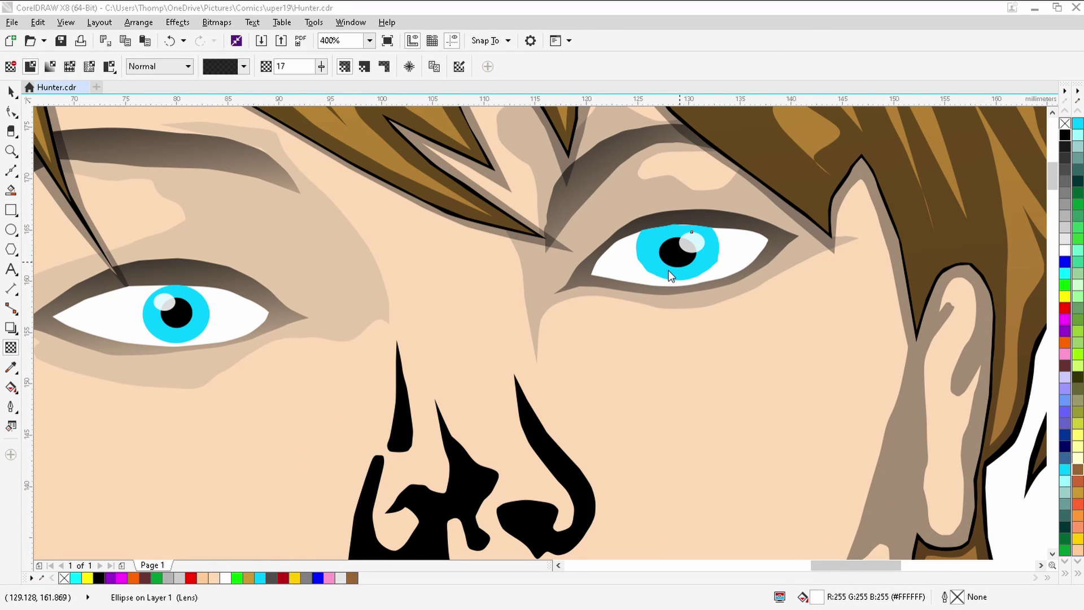
Give the iris of the picture's left eye a rectangular fountain fill with a black centre and cyan edge
left_click(182, 330)
left_click(10, 387)
mouse_move(199, 349)
left_mouse_down()
mouse_move(219, 391)
mouse_move(168, 302)
mouse_move(195, 342)
left_mouse_up()
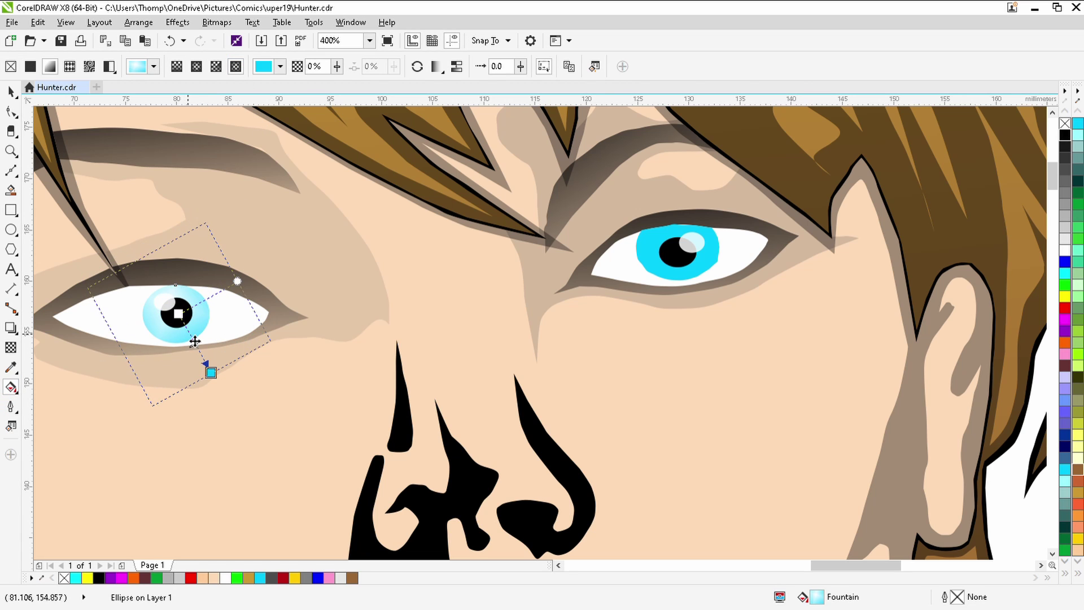
left_click(178, 314)
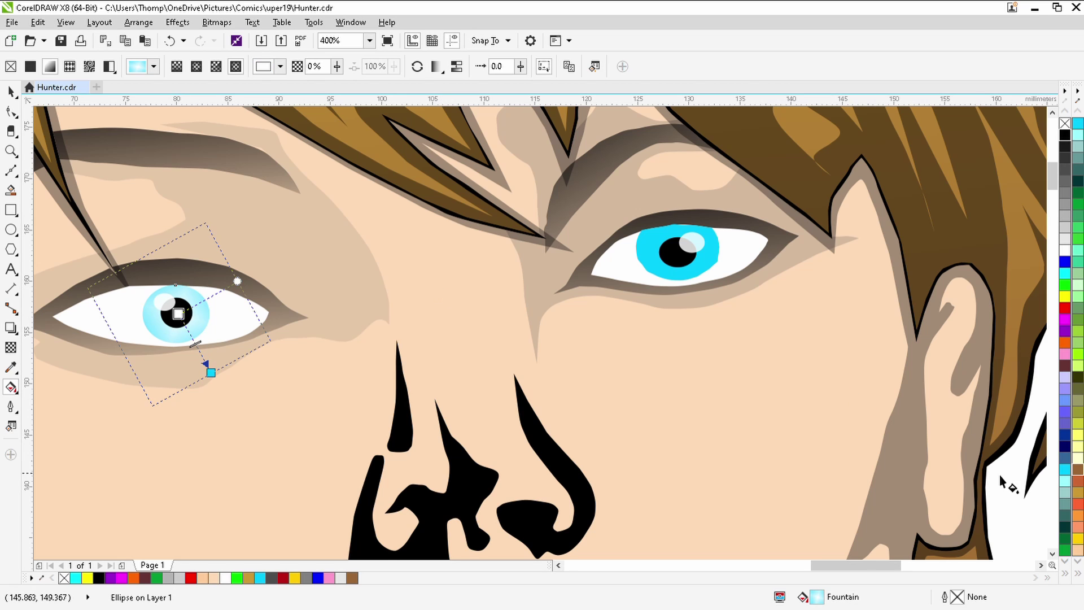
left_click_drag(211, 373, 197, 341)
Give the iris of the picture's right eye a matching fountain fill, black at the centre and cyan at the edge
left_click_drag(676, 272, 675, 327)
left_click_drag(677, 284, 678, 267)
left_click_drag(676, 309, 679, 280)
left_click(678, 254)
left_click(1065, 135)
left_click(680, 279)
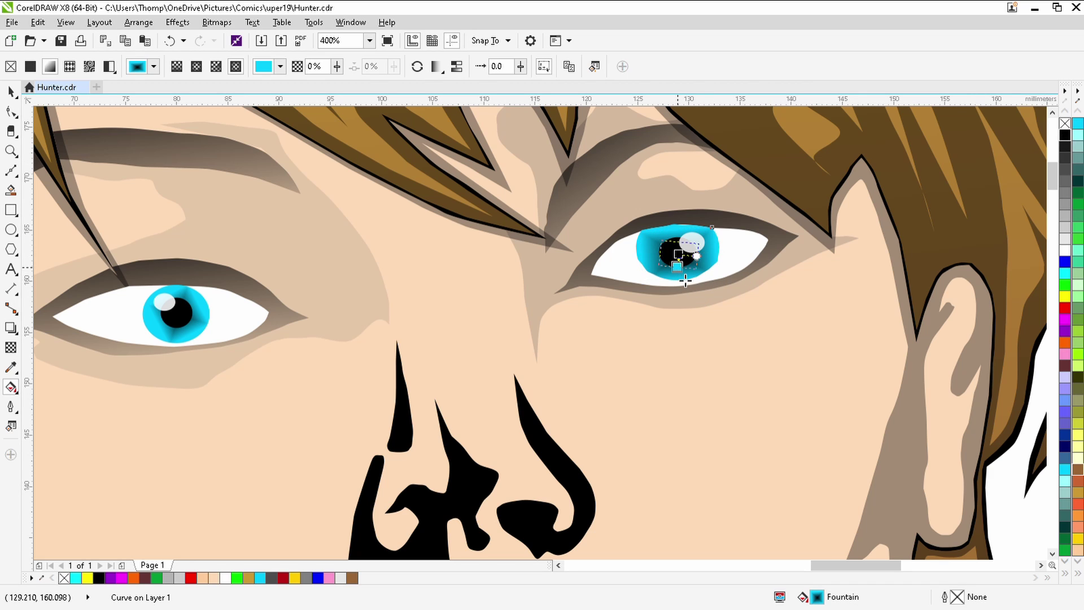
Add vertical linear gradient transparency to the whites of both eyes, starting near the upper lid and ending well below the eye
left_click(254, 321)
left_click(11, 347)
left_click_drag(134, 366, 131, 367)
left_click_drag(167, 263, 178, 512)
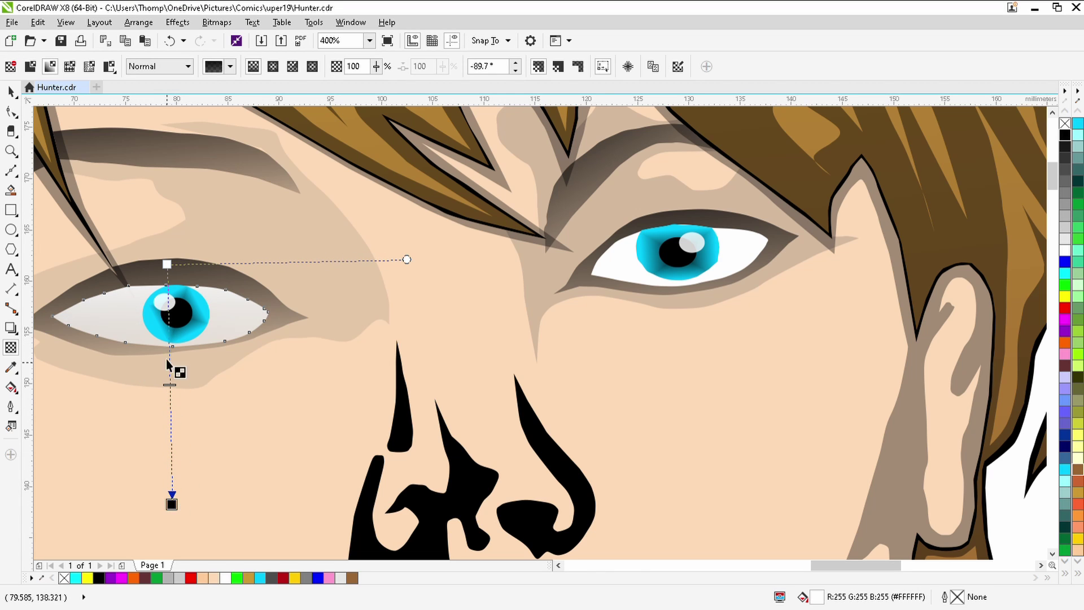
left_click_drag(173, 274, 170, 297)
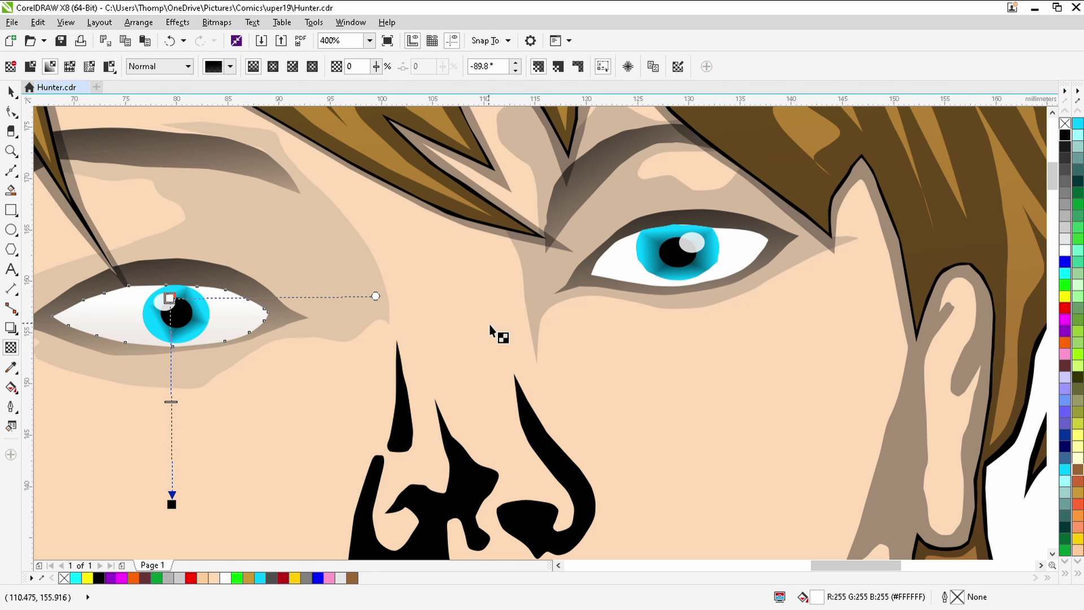
left_click(675, 248)
left_click_drag(671, 229, 697, 477)
left_click_drag(671, 229, 677, 236)
Set the nose shading's uniform transparency to 79 and make the black shading below the mouth semi-transparent
left_click(402, 386)
left_click_drag(449, 326, 474, 321)
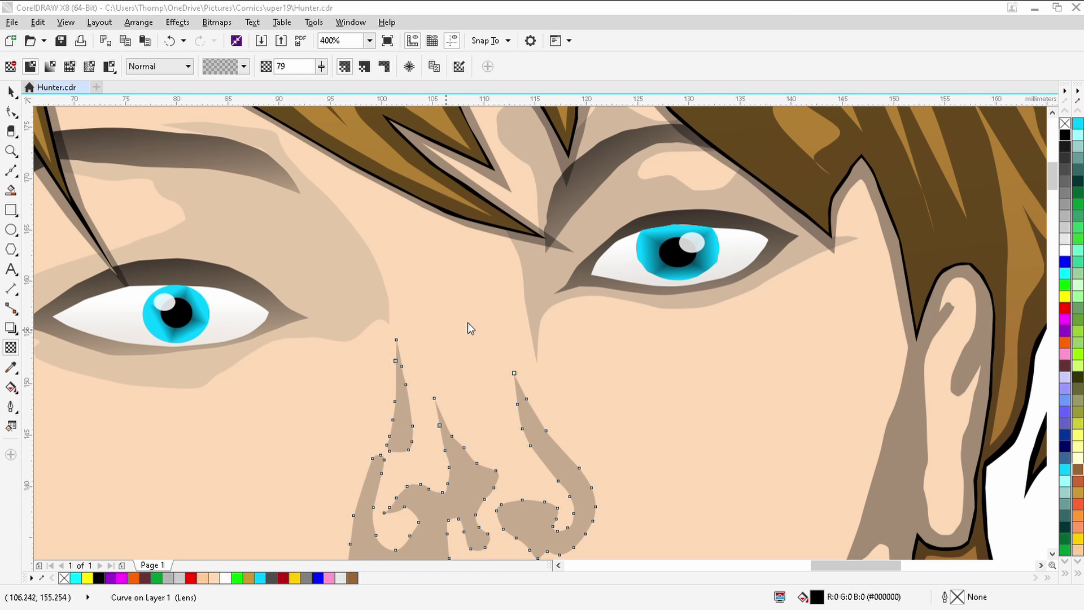
left_click(438, 348)
scroll(438, 347, "down", 4)
scroll(424, 374, "up", 1)
left_click(435, 406)
left_click_drag(435, 442, 454, 442)
Make the black mouth shading semi-transparent and apply a uniform transparency of 60 to the white lip fill
left_click(436, 375)
left_click(423, 402)
left_click_drag(423, 402, 456, 388)
left_click(426, 368)
left_click(476, 360)
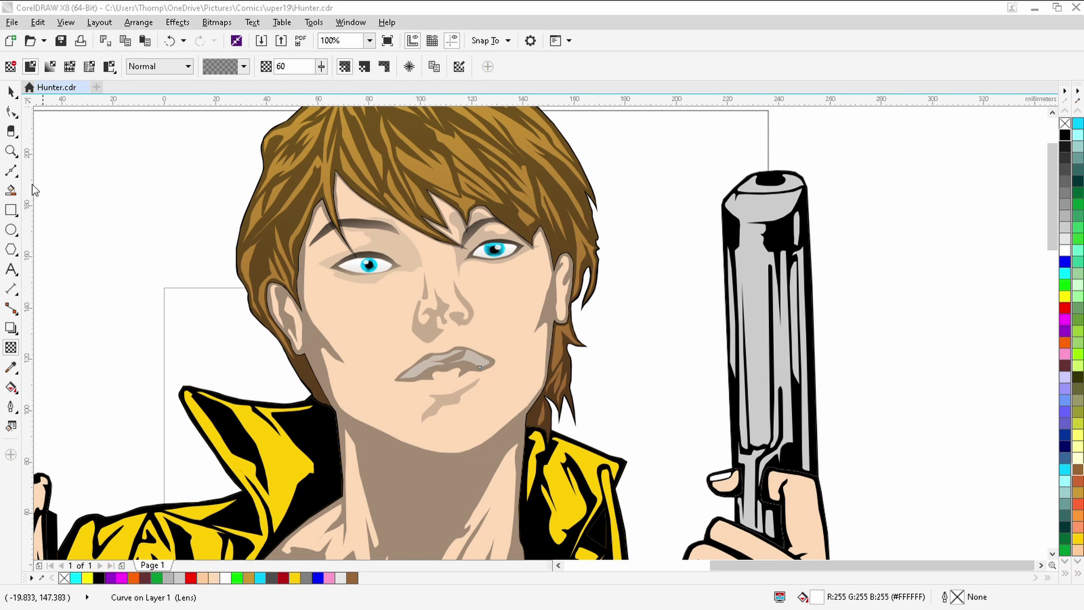
Fill the white lip shapes with the peach skin colour and deselect them
left_click(11, 91)
left_click(419, 363, "shift")
left_click(213, 578)
key("Escape")
scroll(480, 356, "down", 2)
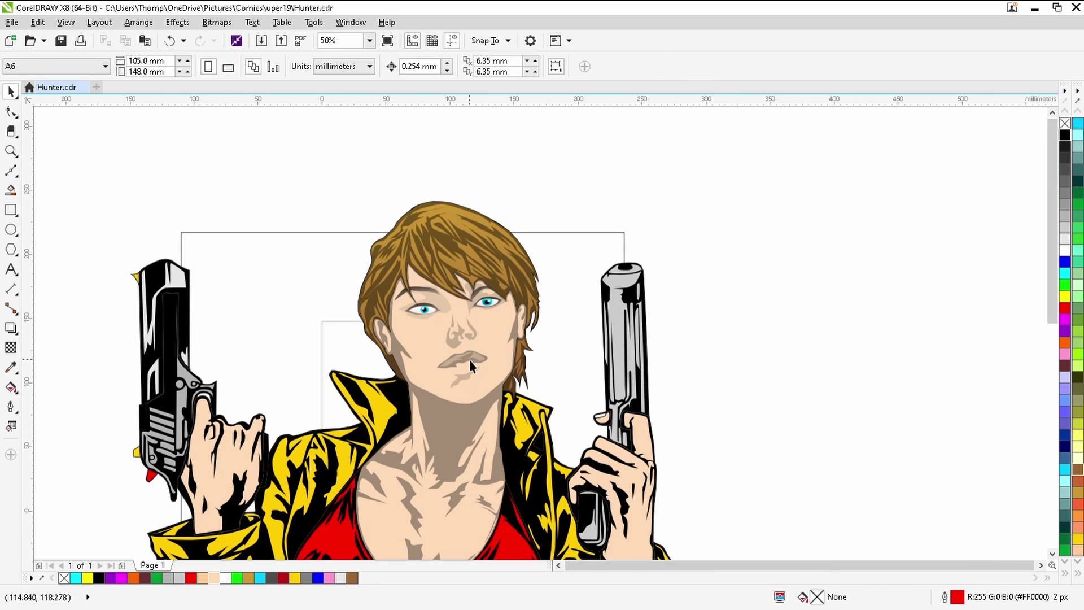
Apply a uniform transparency of 60 to the black shading on both sides of the yellow jacket
left_click(395, 394)
left_click(11, 347)
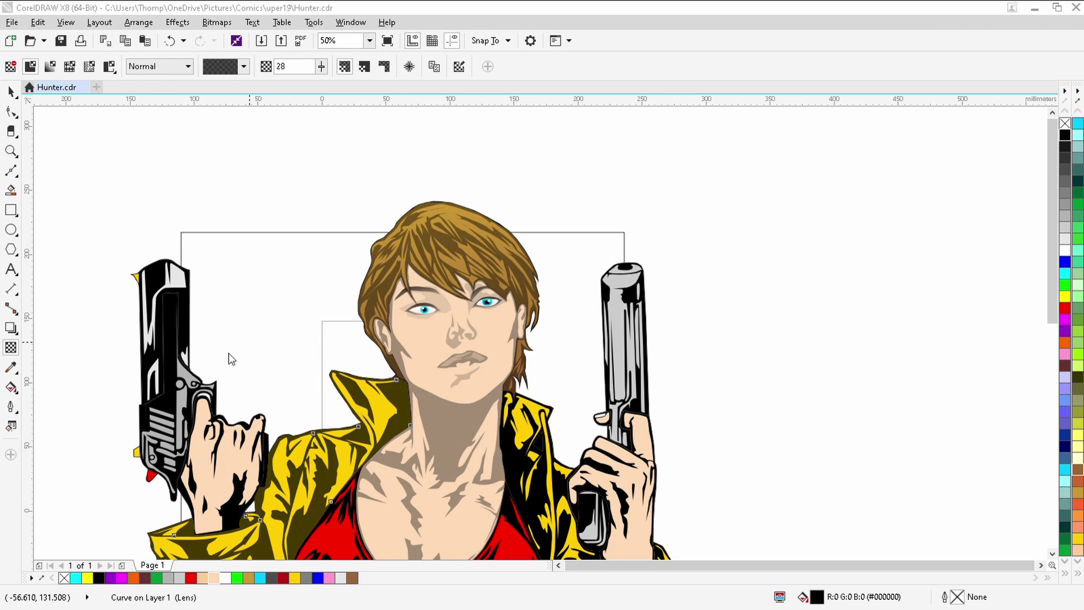
left_click_drag(228, 354, 233, 353)
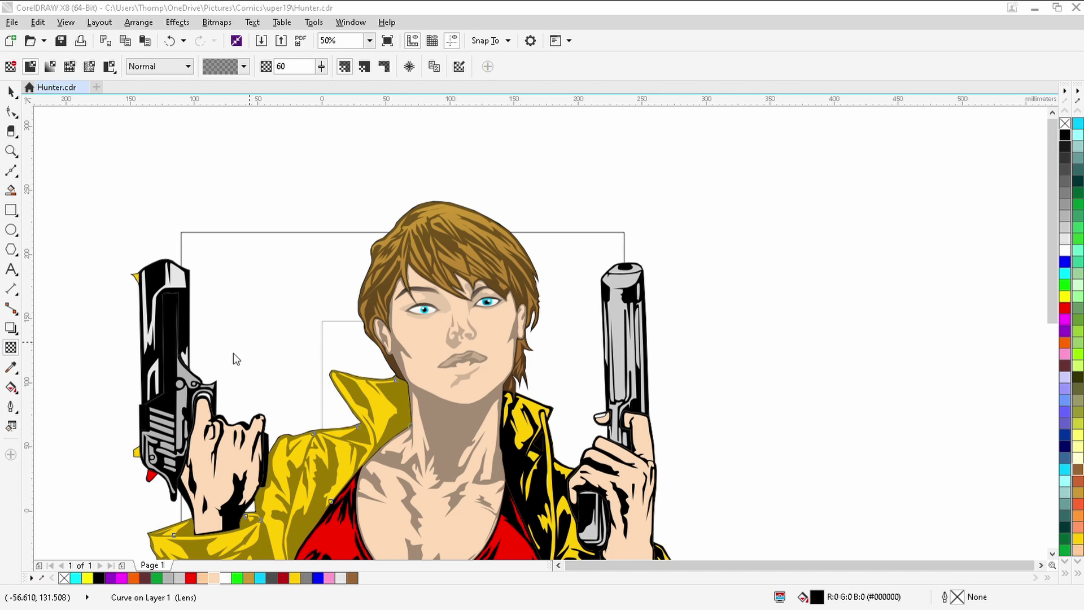
left_click(519, 470)
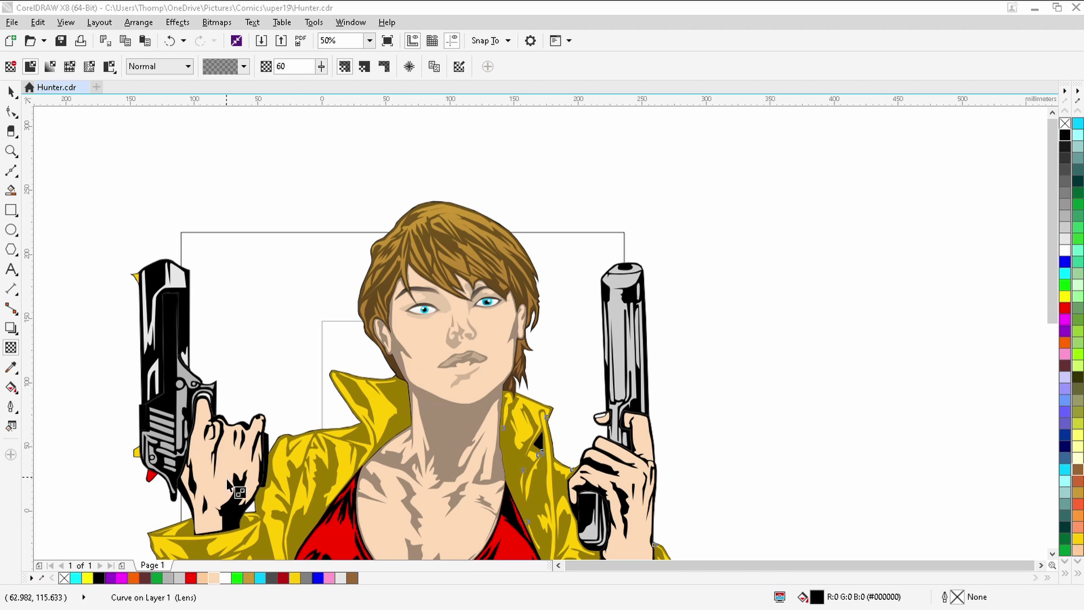
Apply uniform transparency to the black shading of both hands, using 64 for the hand on the picture's left
left_click(236, 493)
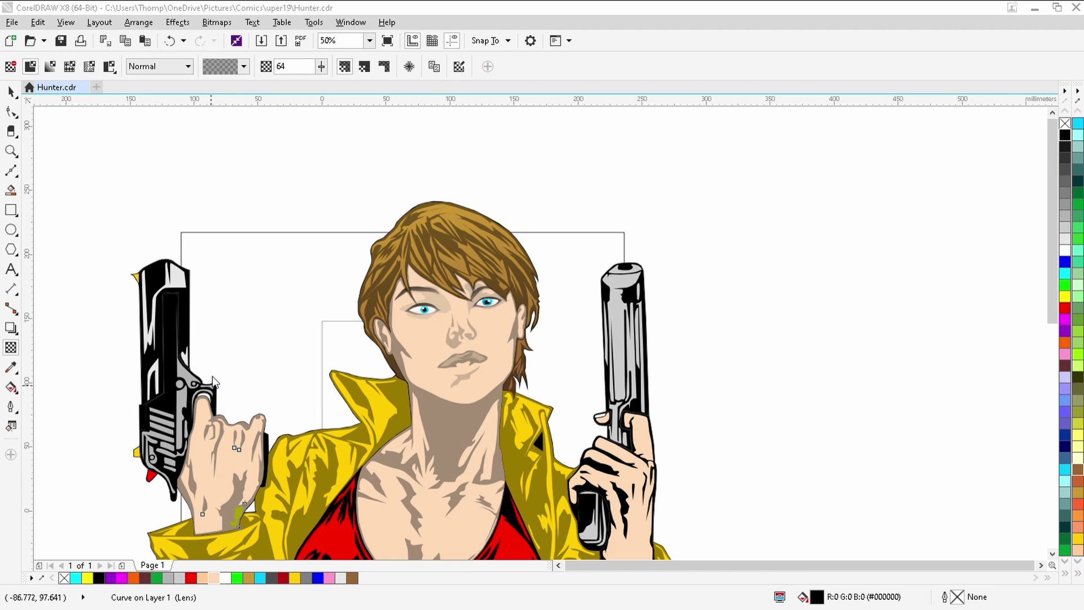
left_click(618, 494)
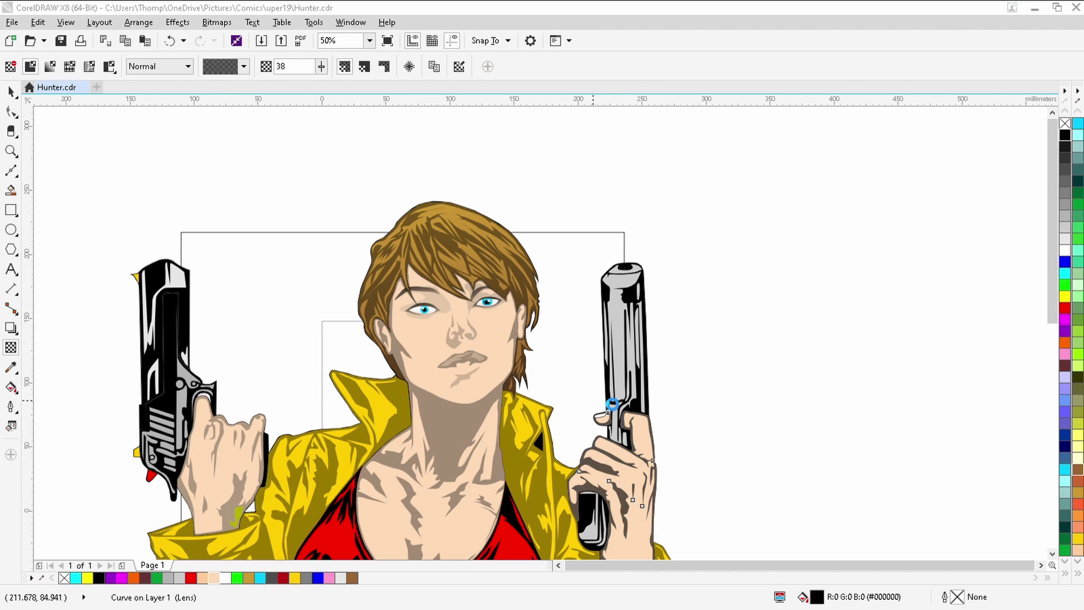
Apply a uniform transparency of 57 to the black shading on the barrel of the picture's right gun
left_click(620, 365)
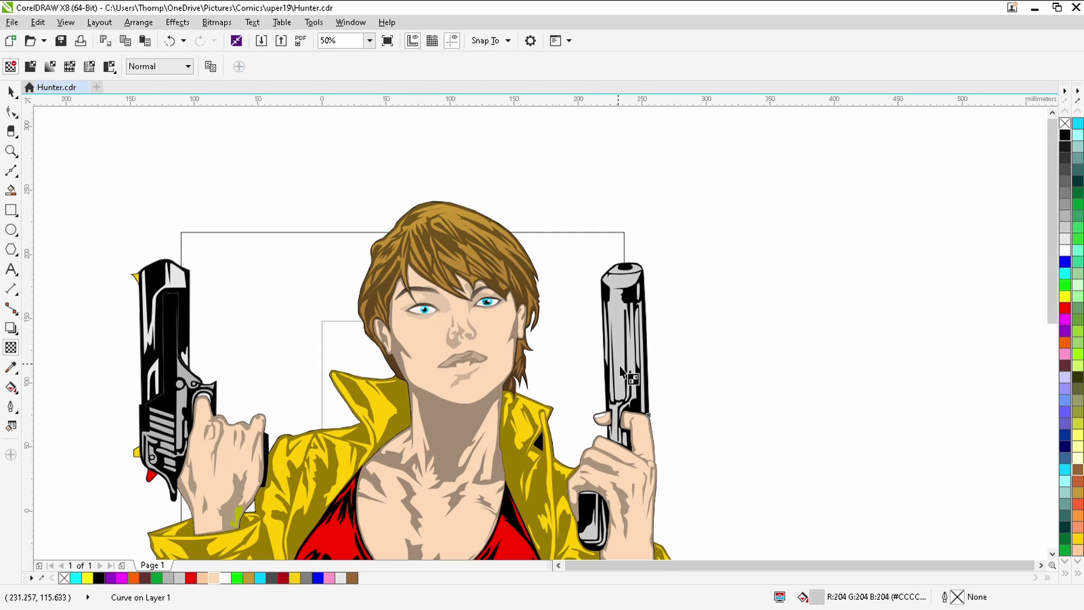
left_click(637, 409)
left_click(612, 473)
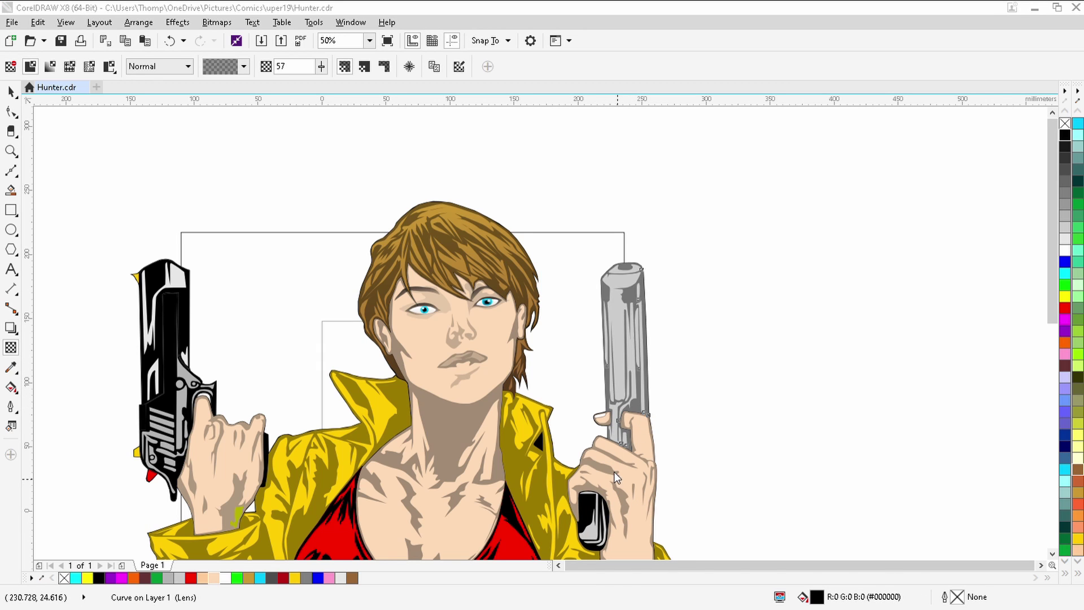
Add a nearly horizontal linear gradient transparency to the grey grip of the picture's right gun, fading toward the jacket
left_click(594, 535)
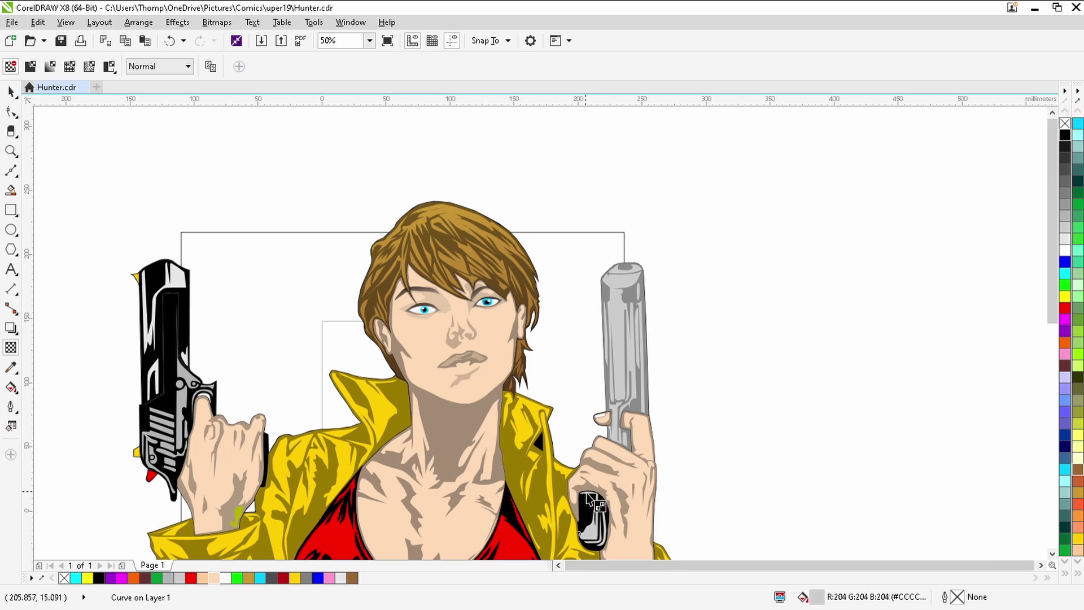
left_click(1052, 553)
left_click(1052, 554)
left_click(1051, 554)
scroll(589, 406, "up", 2)
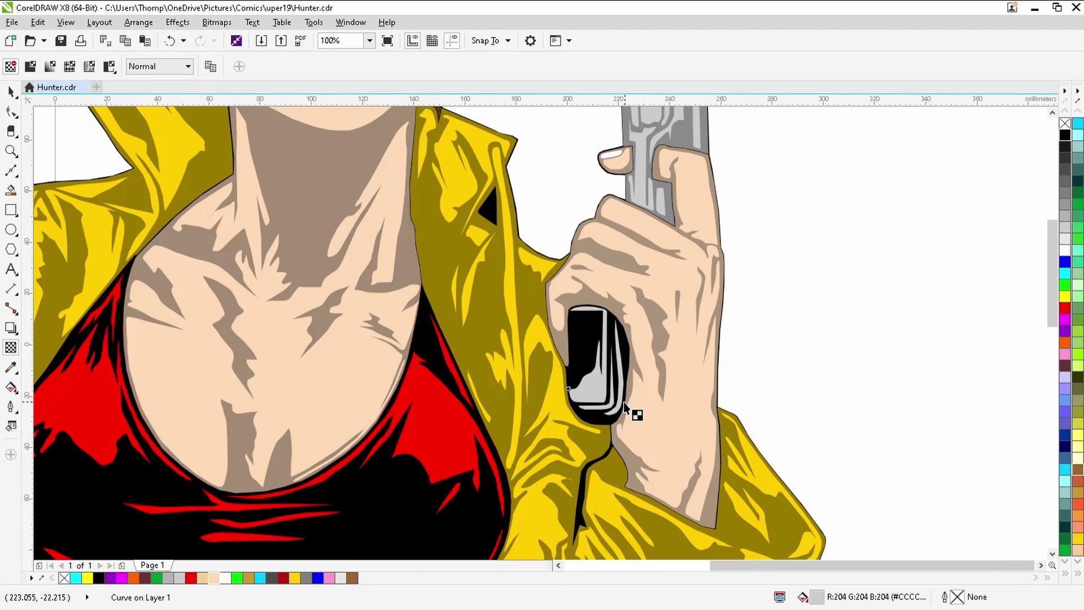
left_click_drag(626, 401, 514, 334)
left_click_drag(662, 402, 527, 360)
left_click_drag(675, 376, 514, 383)
scroll(616, 381, "down", 2)
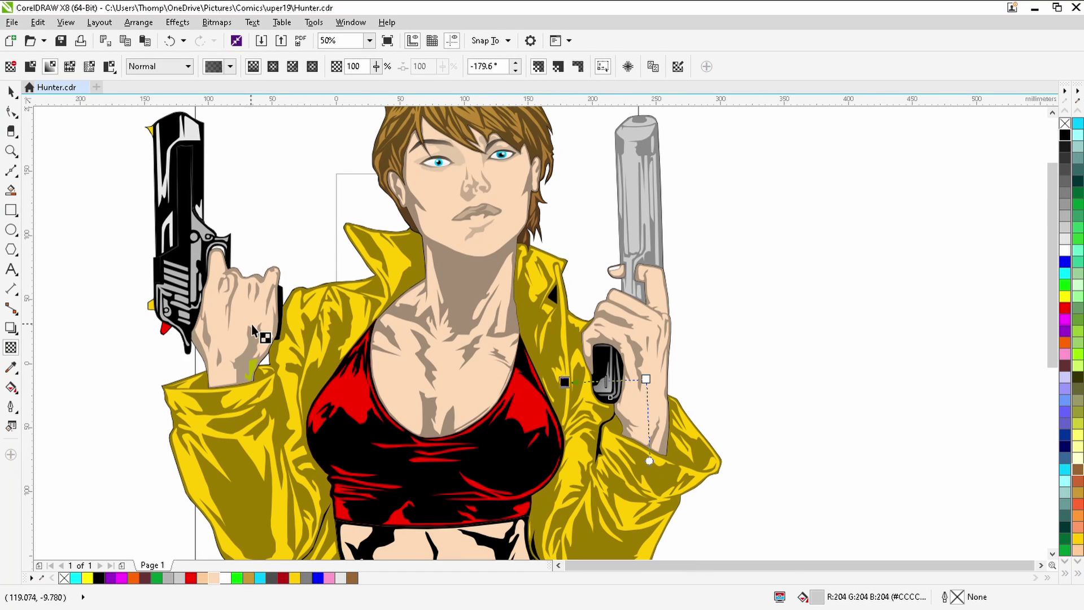
Apply uniform transparency to the black shading of the picture's left gun, using 57 for the frame and 70 for the slide
left_click(178, 262)
mouse_move(175, 371)
left_mouse_down()
mouse_move(192, 371)
mouse_move(181, 373)
left_mouse_up()
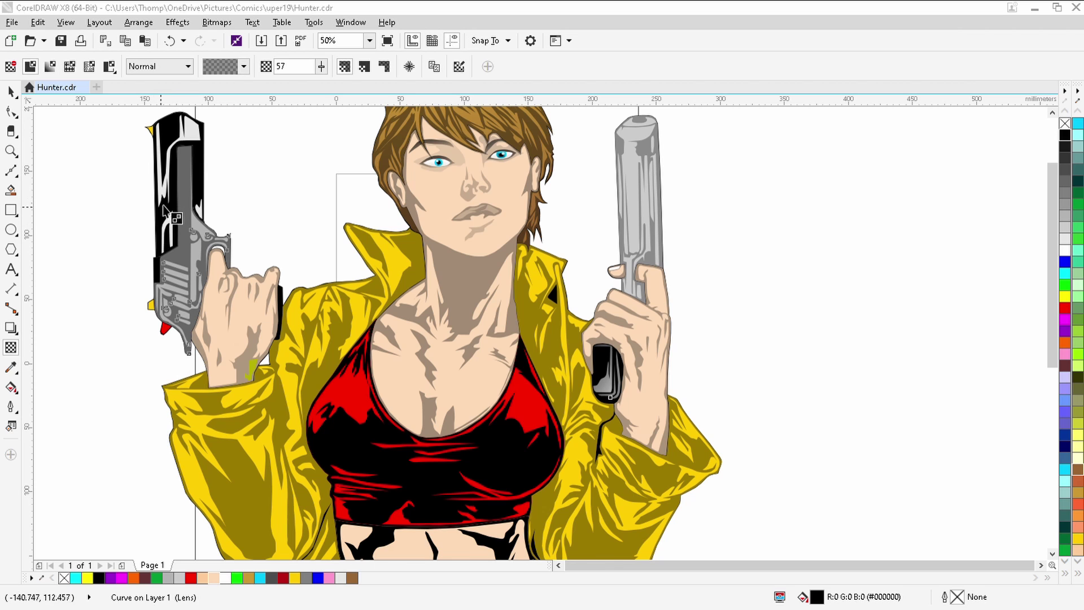
left_click(168, 217)
left_click_drag(162, 273, 168, 275)
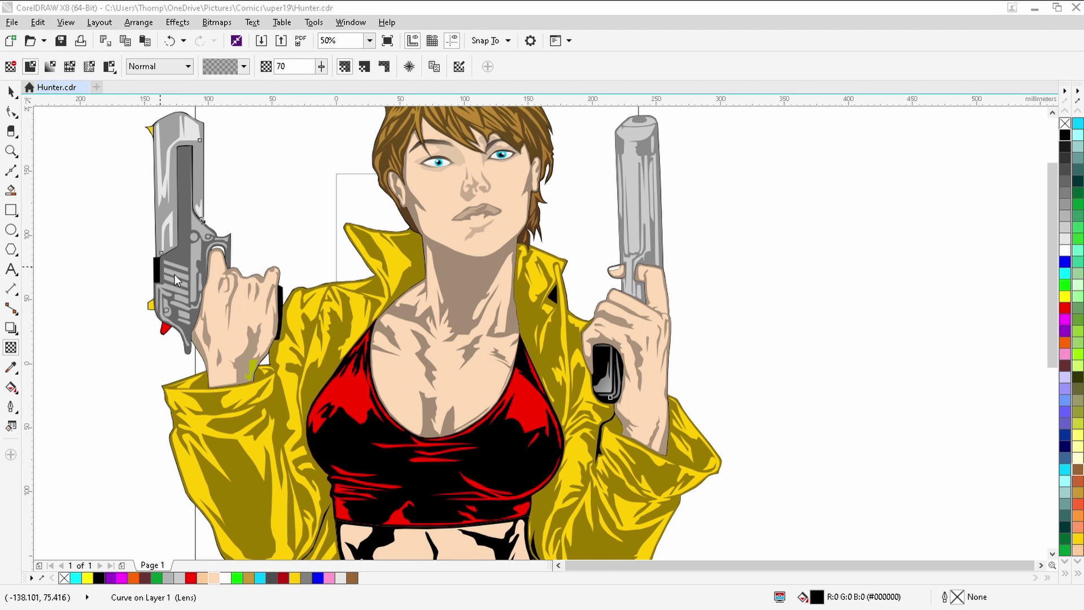
Delete the yellow and red fill shapes sticking out along the outer edge of the picture's left gun
key("space")
scroll(106, 127, "up", 1)
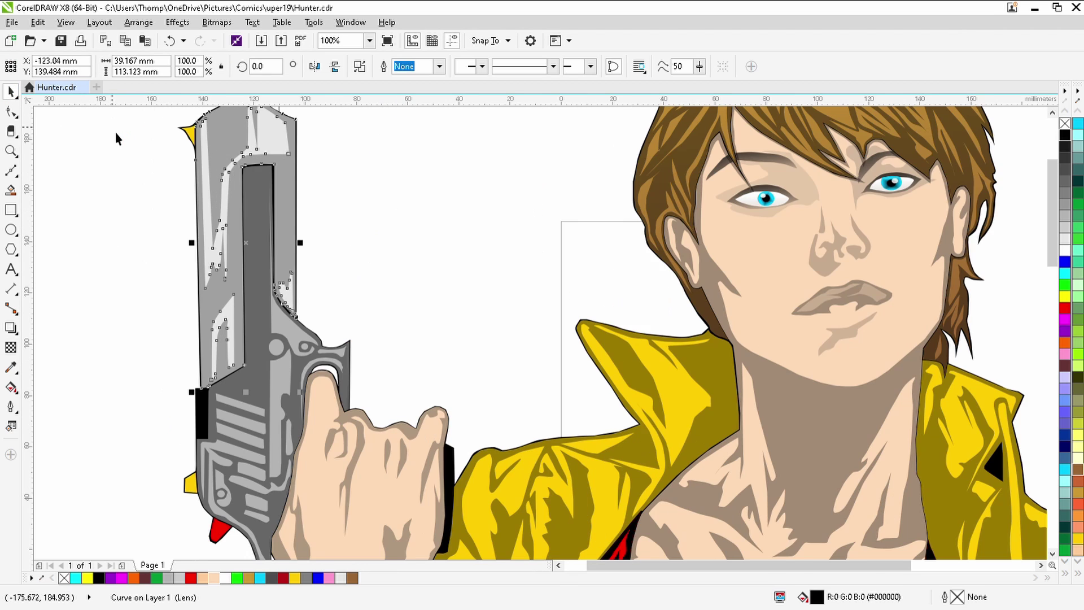
left_click(198, 137)
key("Delete")
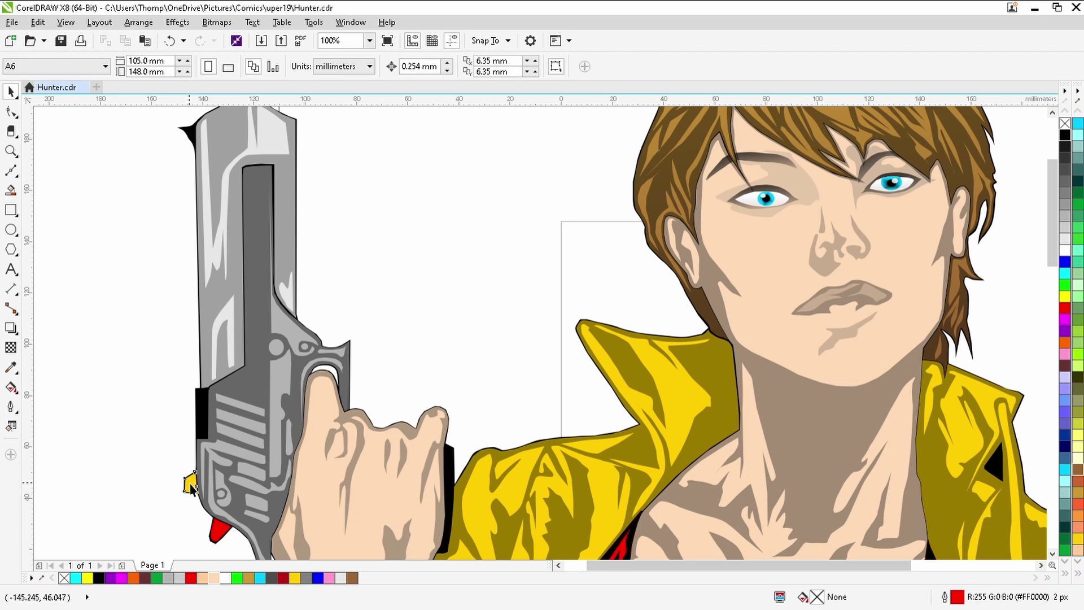
Apply uniform transparency to the black shading of the red top and of the midriff, using 77 for the midriff
scroll(192, 361, "down", 2)
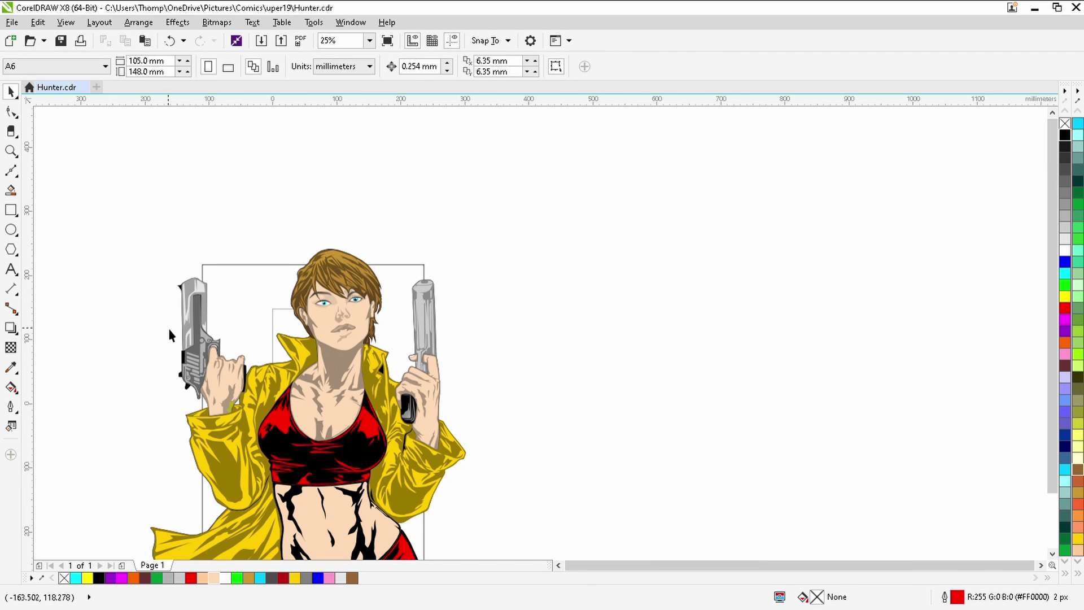
left_click(283, 446)
left_click(11, 348)
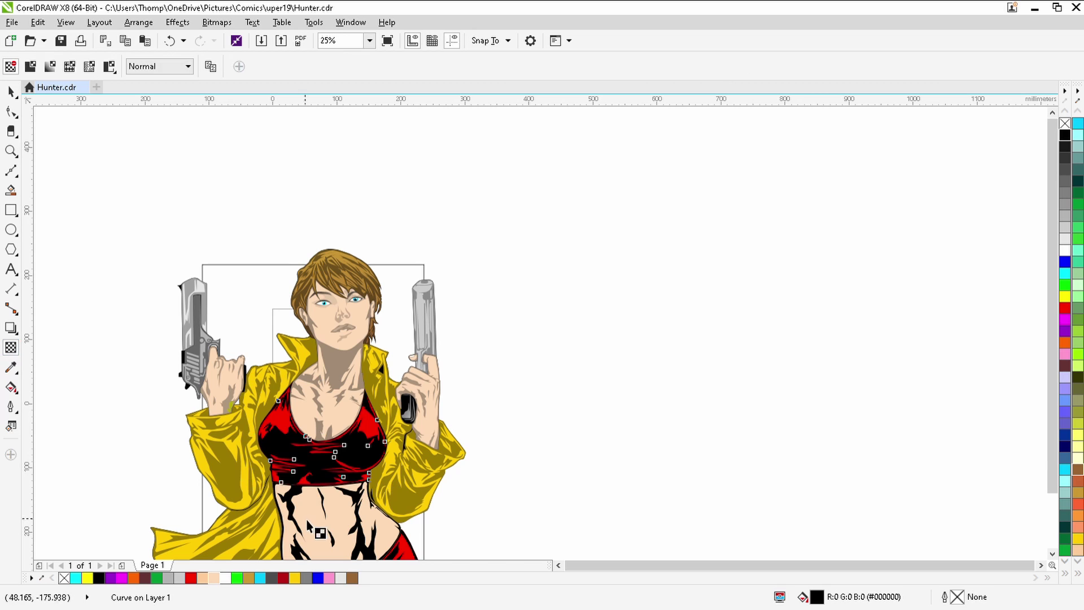
double_click(313, 510)
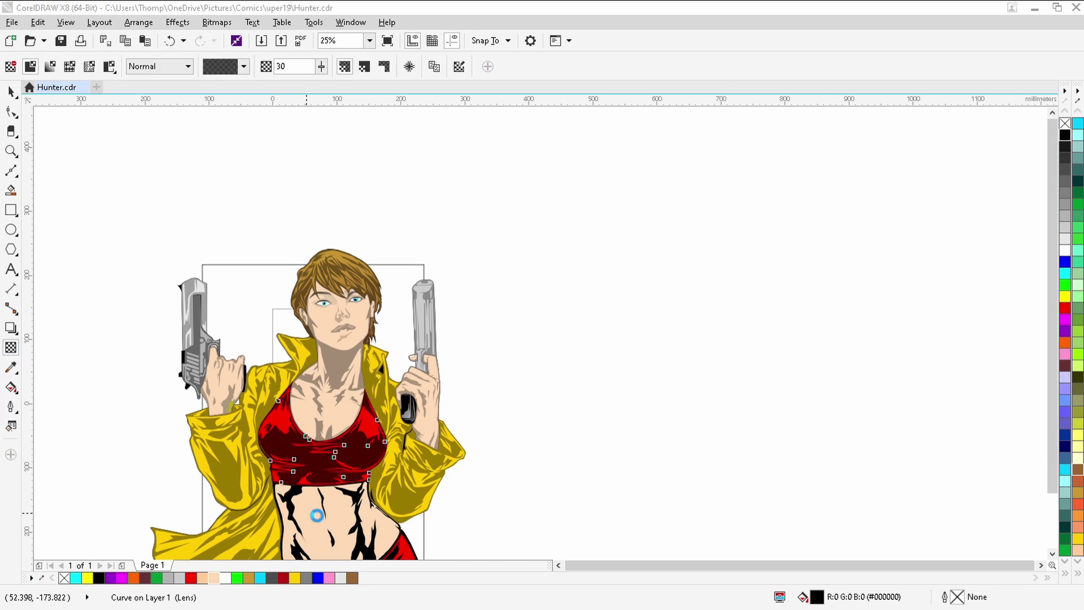
left_click(357, 525)
left_click_drag(302, 462, 332, 462)
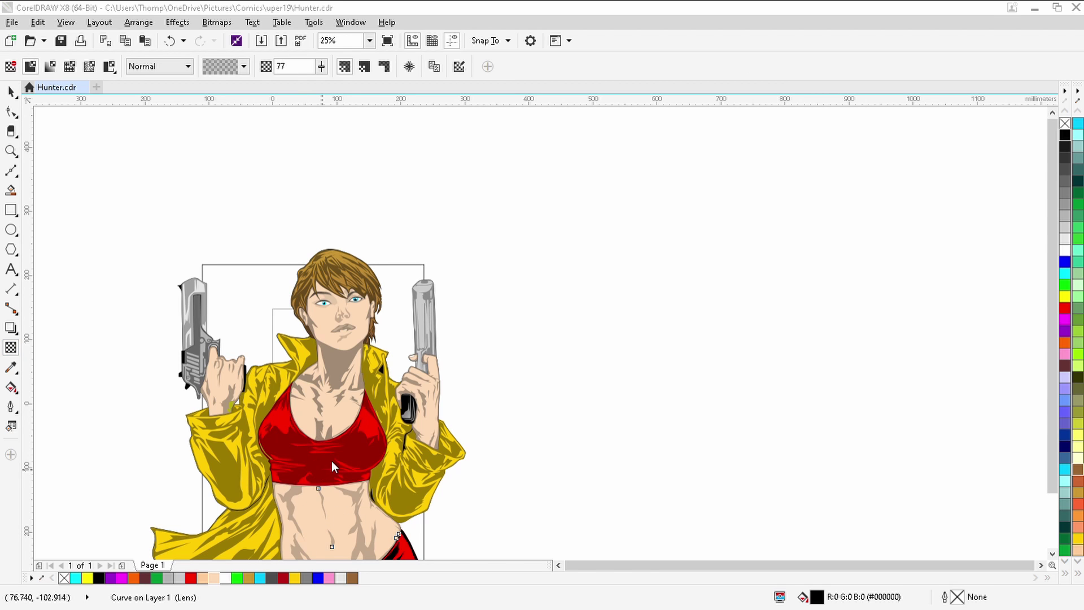
Apply a uniform transparency of 60 to the black shading of the red trousers
left_click(484, 491)
scroll(954, 539, "down", 3)
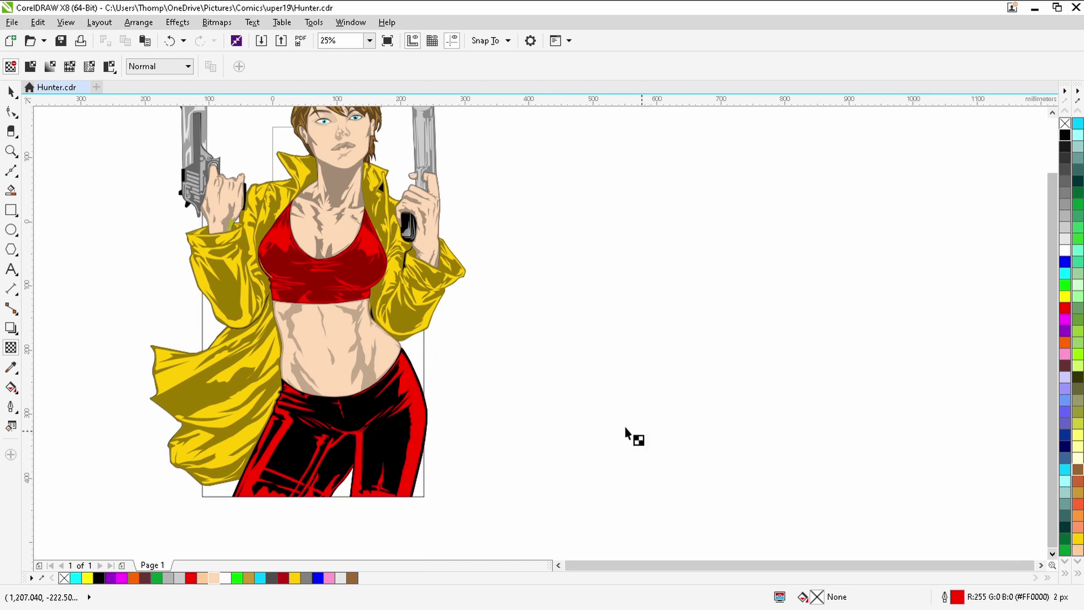
double_click(315, 518)
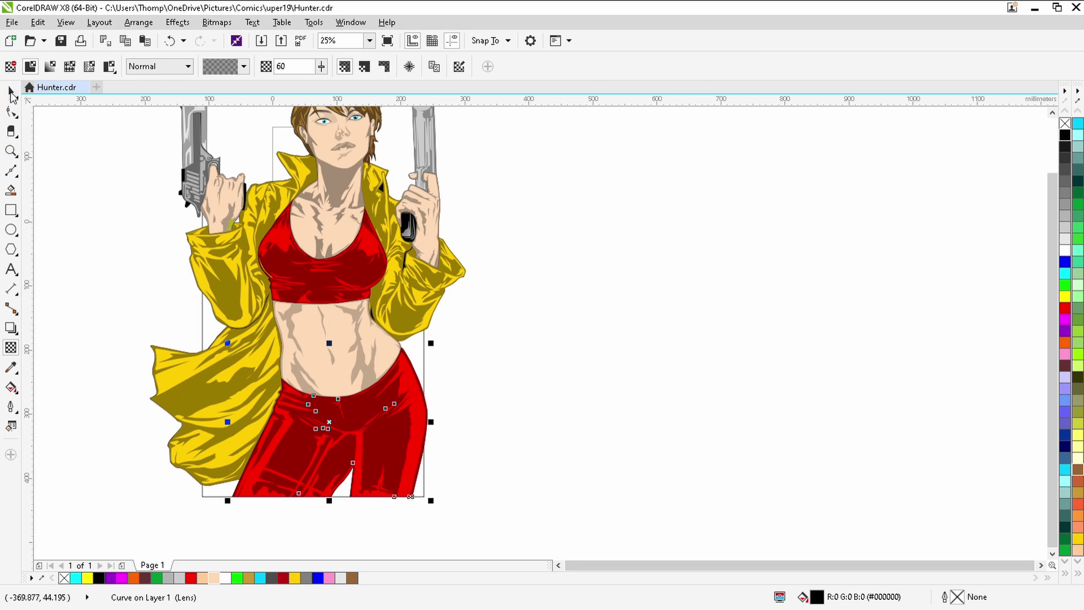
Try elliptical, conical and rectangular gradient transparencies on the red top, and set the type back to linear
left_click(286, 240)
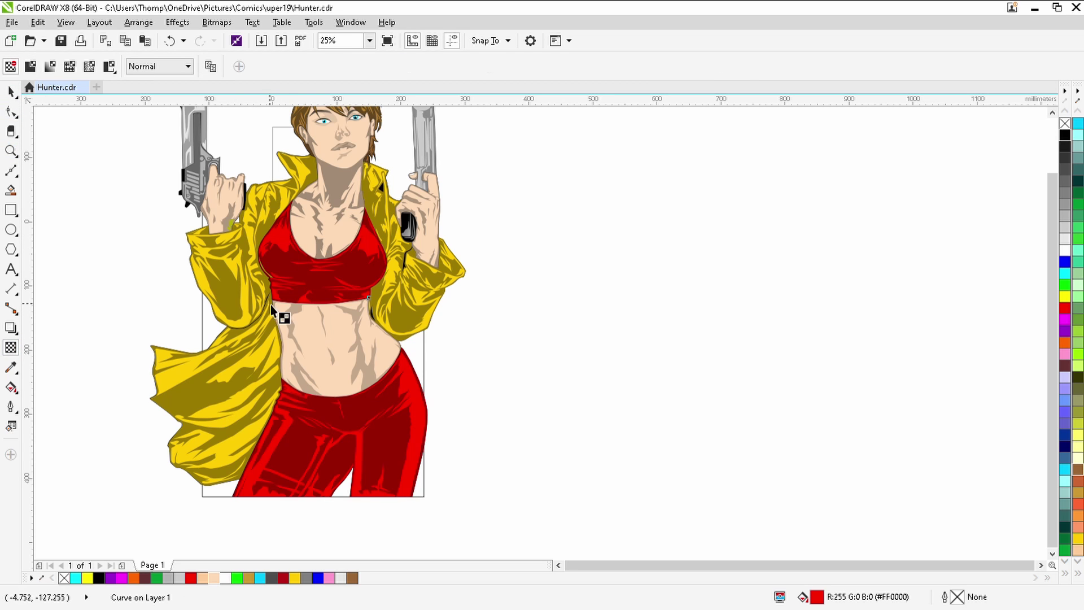
left_click_drag(314, 231, 315, 394)
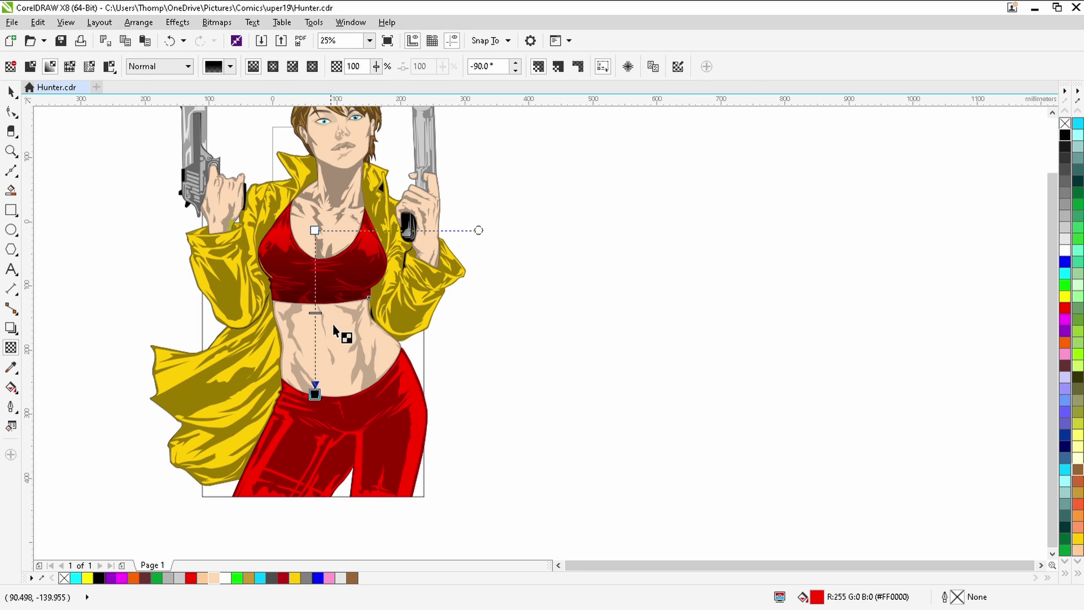
left_click_drag(333, 326, 324, 117)
left_click_drag(330, 320, 325, 213)
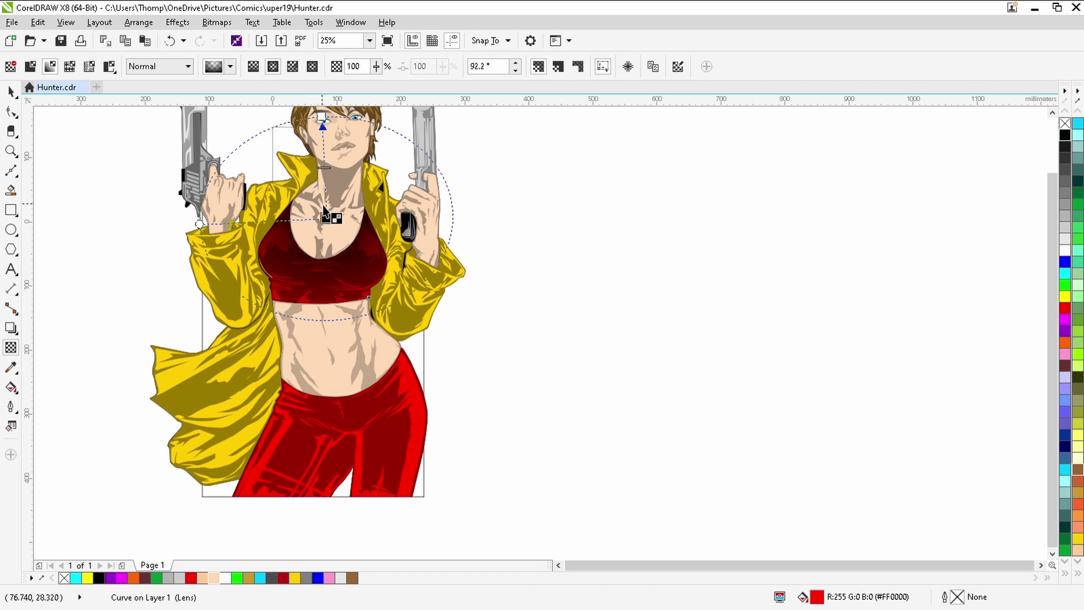
left_click(293, 67)
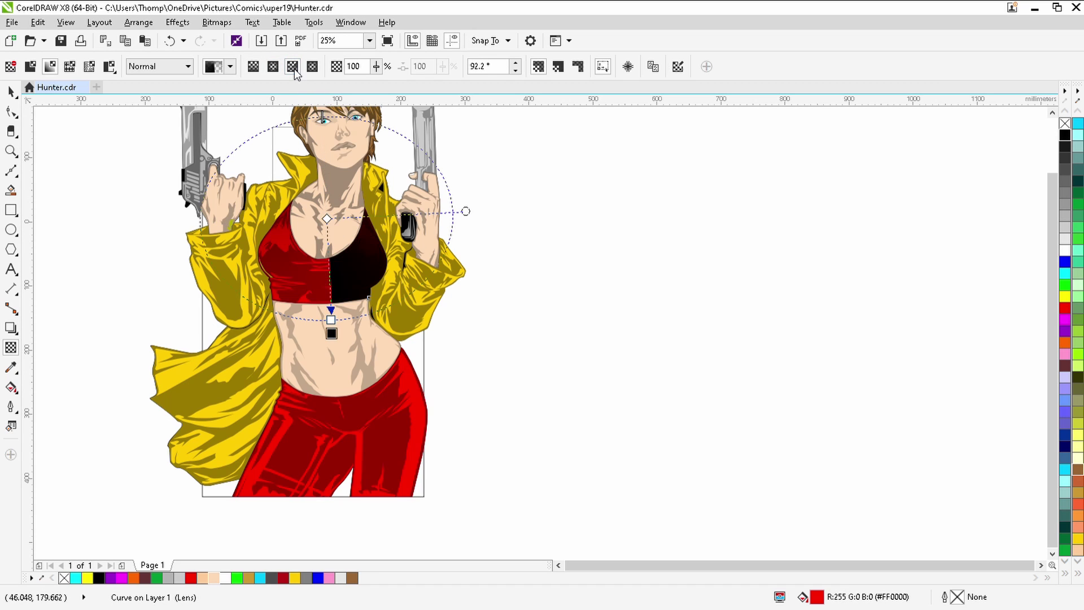
left_click_drag(326, 125, 329, 175)
left_click_drag(331, 226, 333, 238)
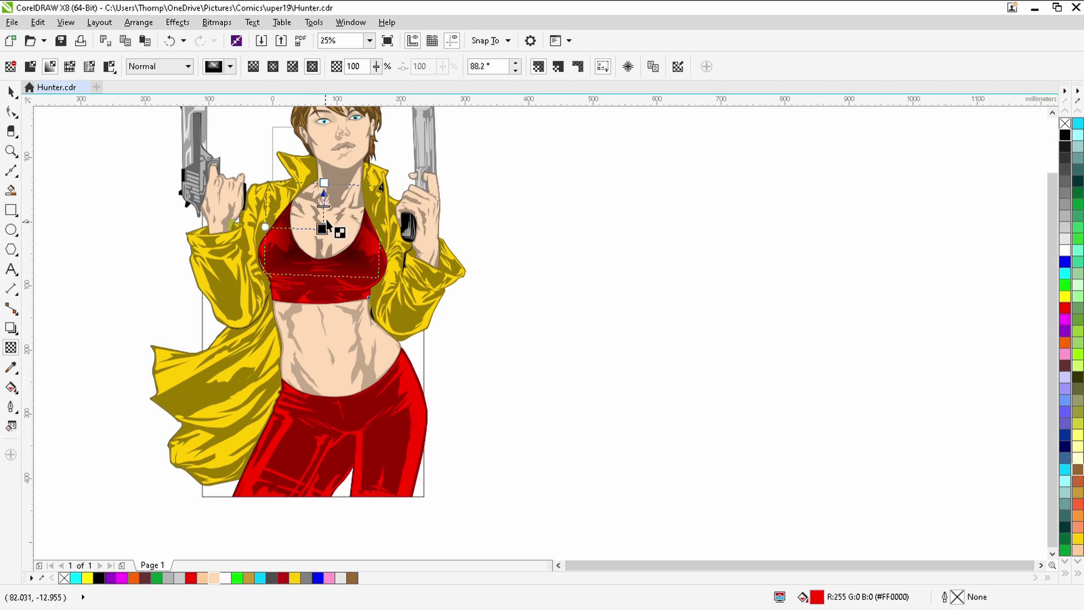
left_click(254, 67)
left_click(124, 243)
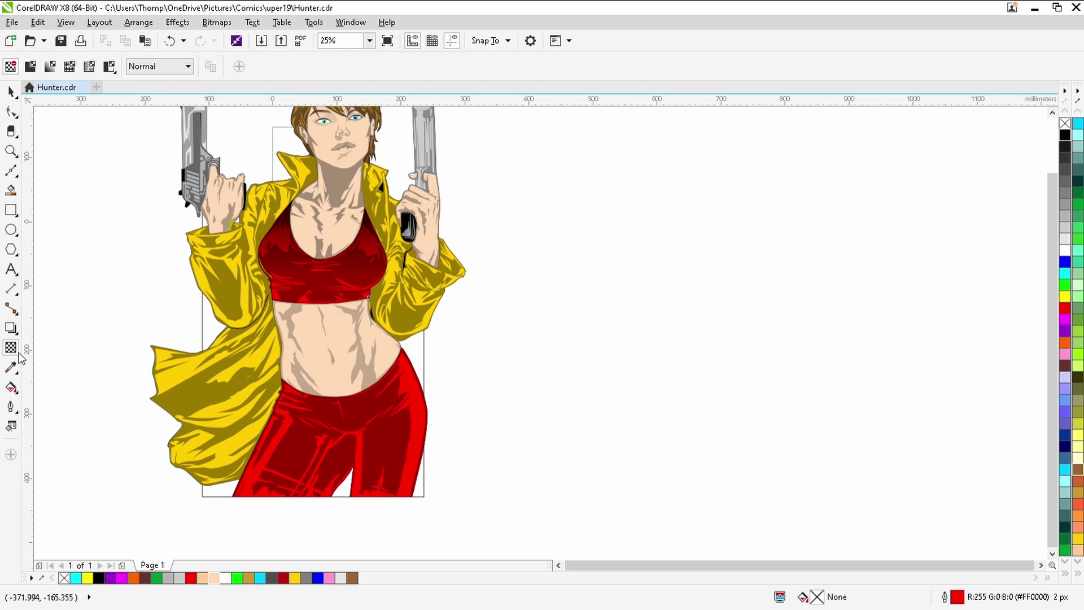
Fill the red top with a diagonal red-to-white linear gradient and redraw its linear transparency at about -158°, toward the coat tail
left_click(11, 388)
left_click(295, 243)
left_click_drag(322, 229, 296, 245)
left_click_drag(449, 150, 418, 148)
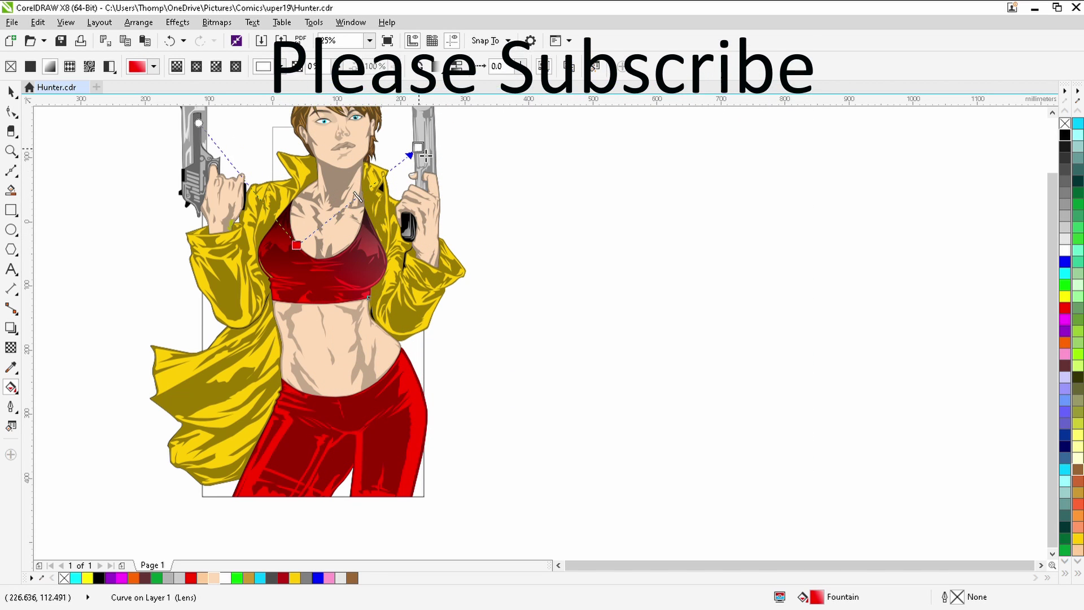
left_click(11, 348)
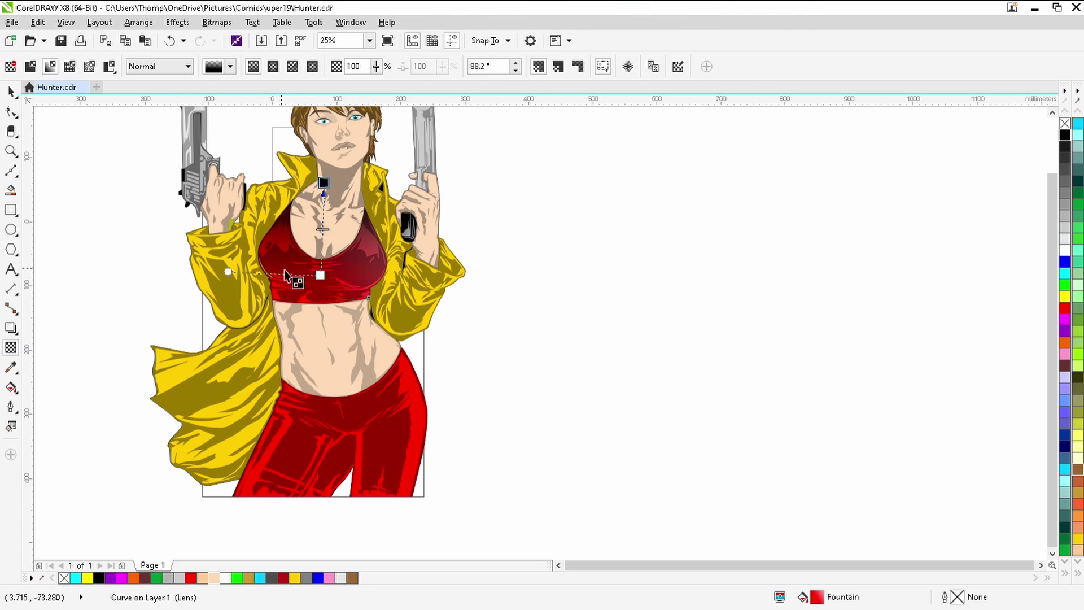
left_click_drag(109, 347, 388, 475)
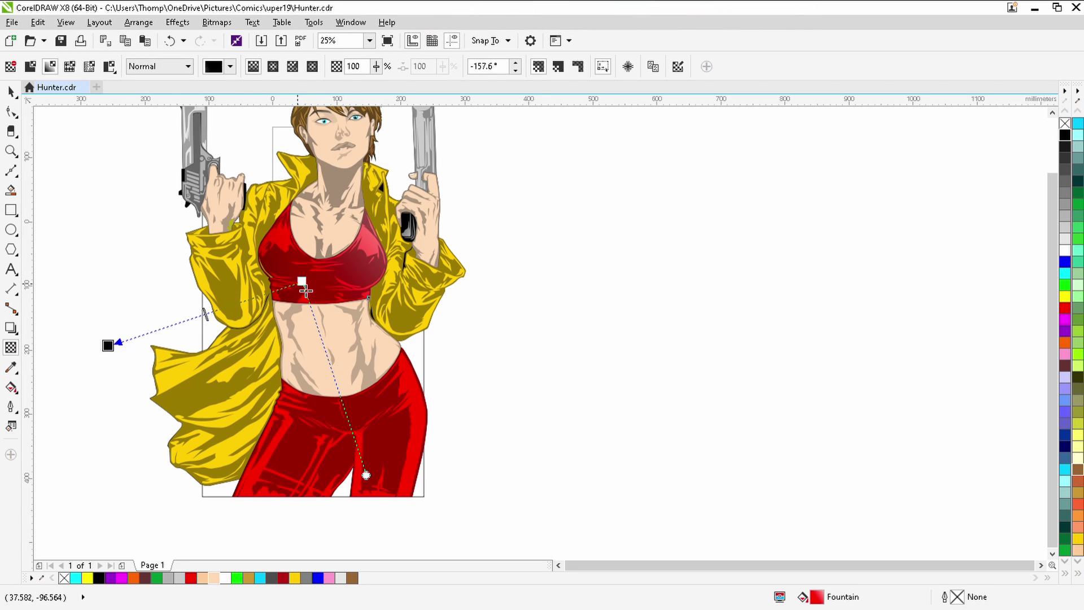
Add a nearly vertical linear gradient transparency to the red trousers, starting between the thighs and fading downward at about -94°
left_click(408, 415)
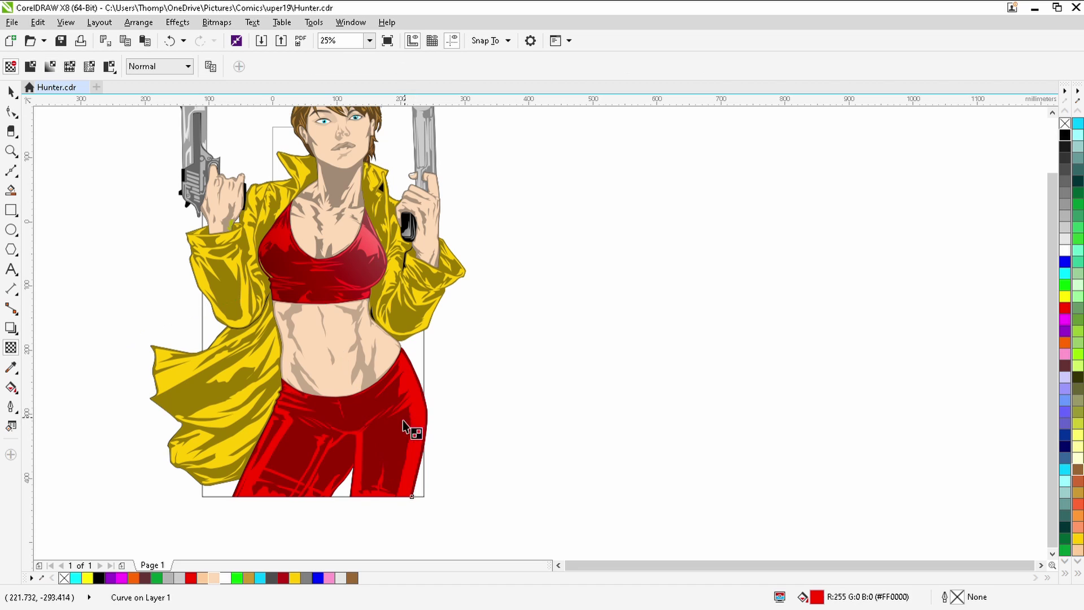
left_click_drag(341, 424, 340, 588)
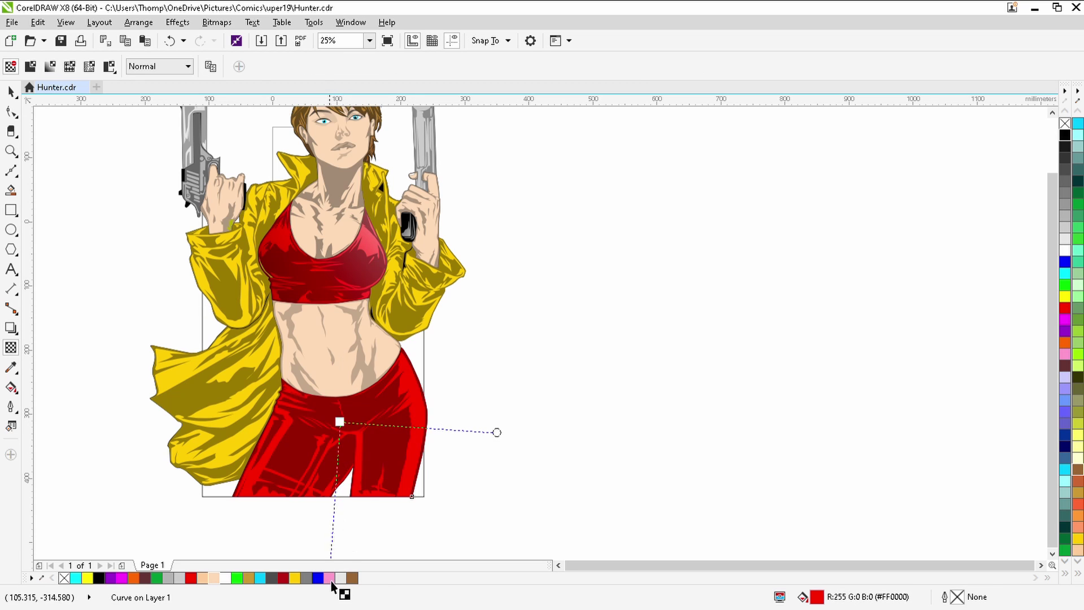
left_click_drag(342, 422, 347, 463)
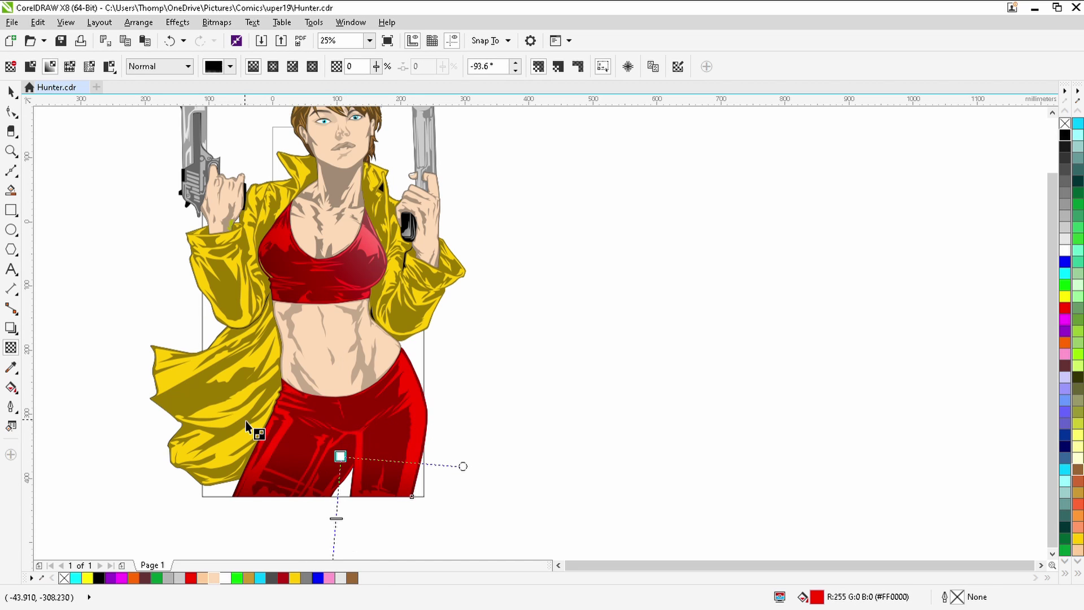
Add linear gradient transparencies to the midriff and chest skin, running toward the picture's left at about -161° and -177°
left_click(338, 354)
left_click_drag(339, 353, 84, 437)
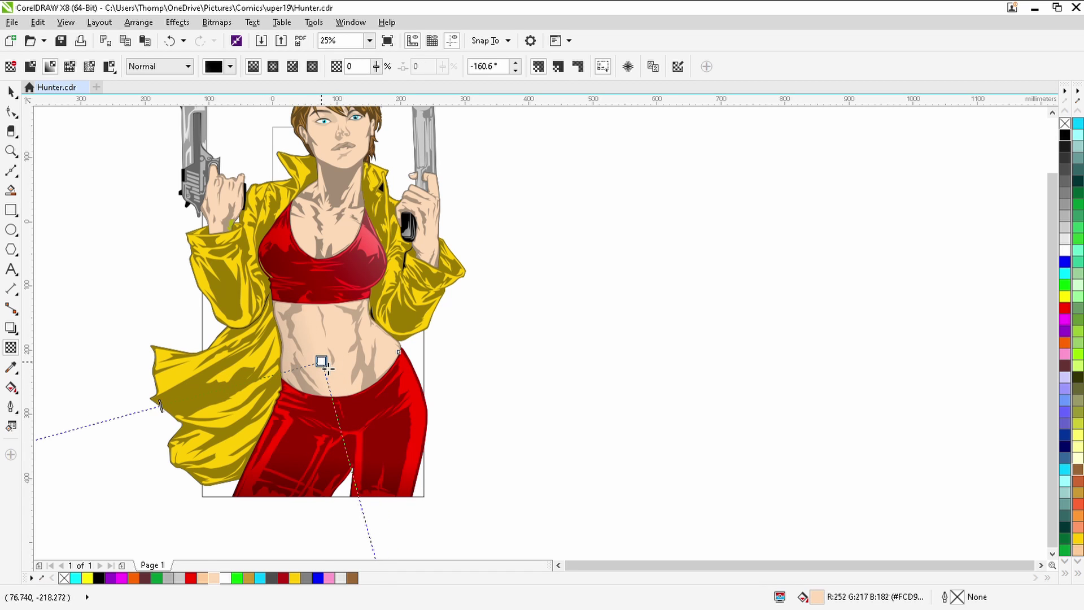
left_click(327, 236)
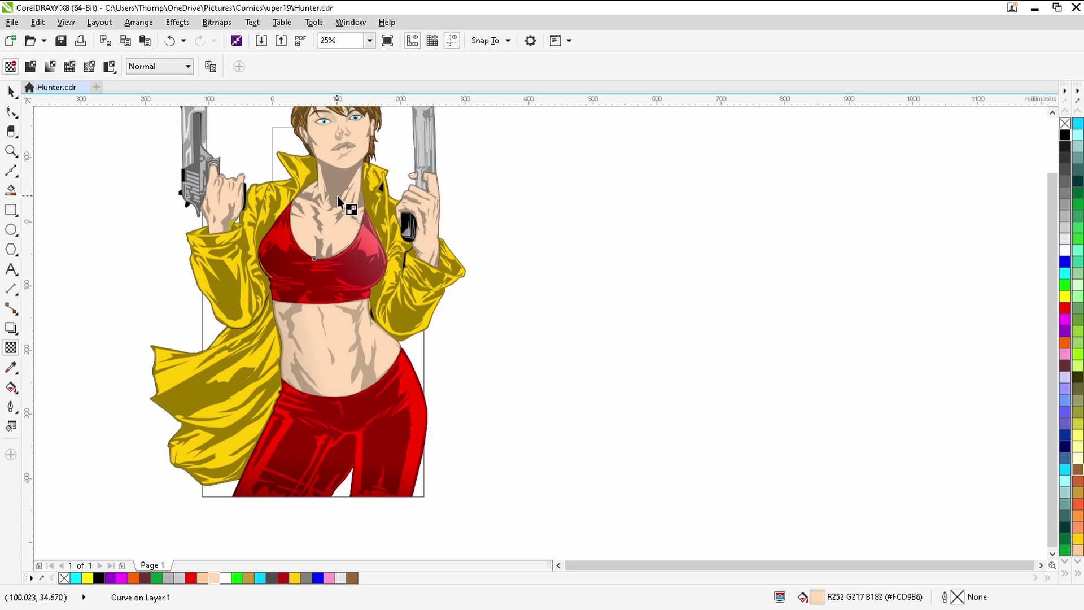
left_click_drag(309, 192, 163, 204)
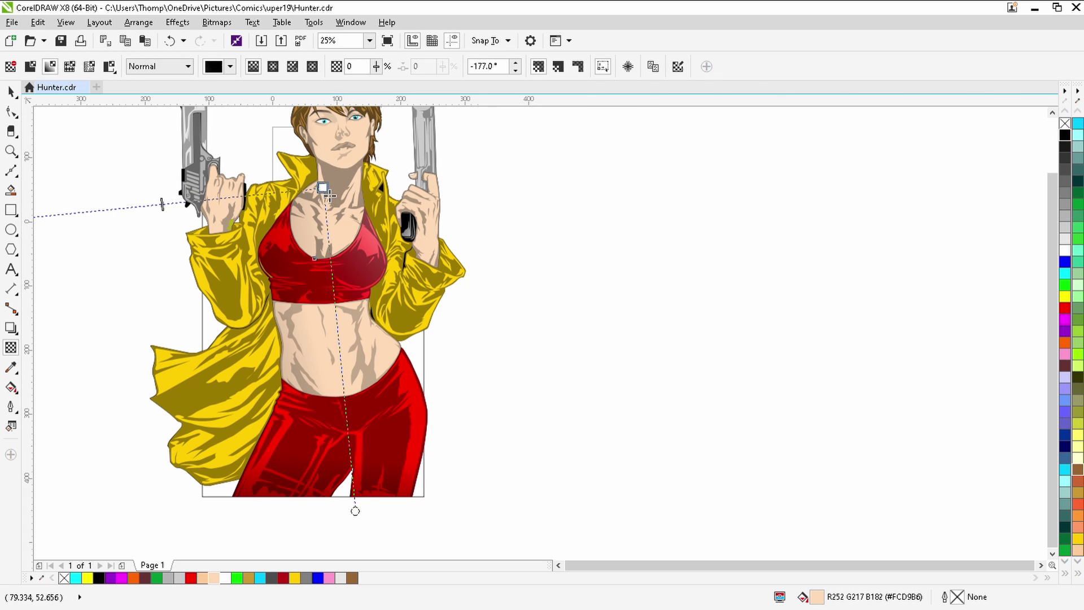
Fill the chest and midriff skin with linear gradients from peach to white, running toward the picture's right
left_click(10, 387)
left_click_drag(327, 210, 539, 187)
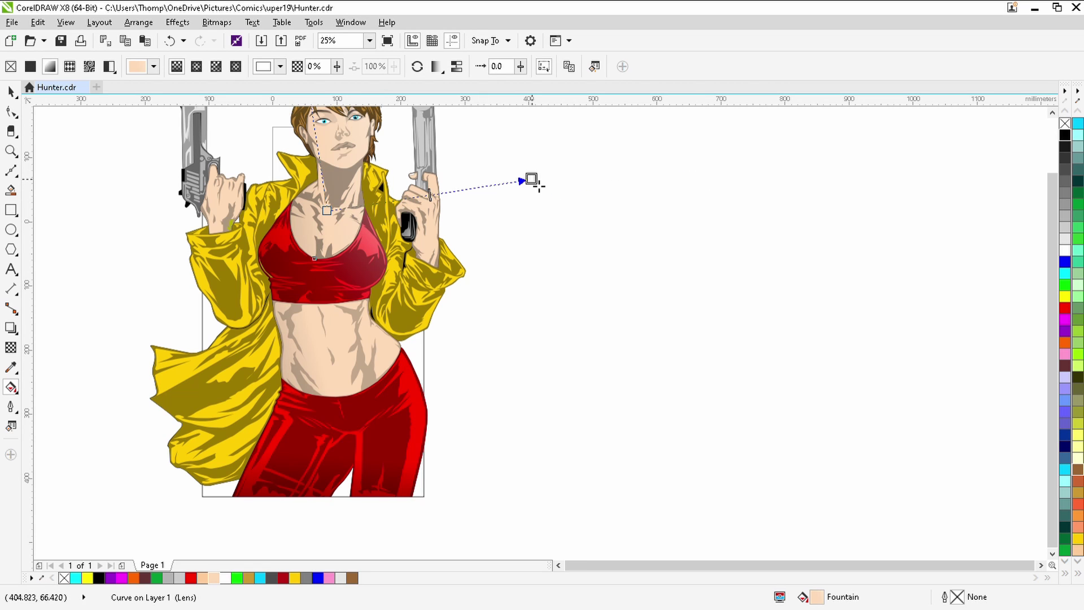
left_click_drag(326, 355, 591, 244)
left_click(462, 339)
Apply linear gradient fills to the skin of both hands, each running outward away from the body
left_click(428, 243)
left_click_drag(709, 215, 529, 234)
left_click(213, 205)
left_click_drag(211, 202, 59, 186)
left_click(118, 161)
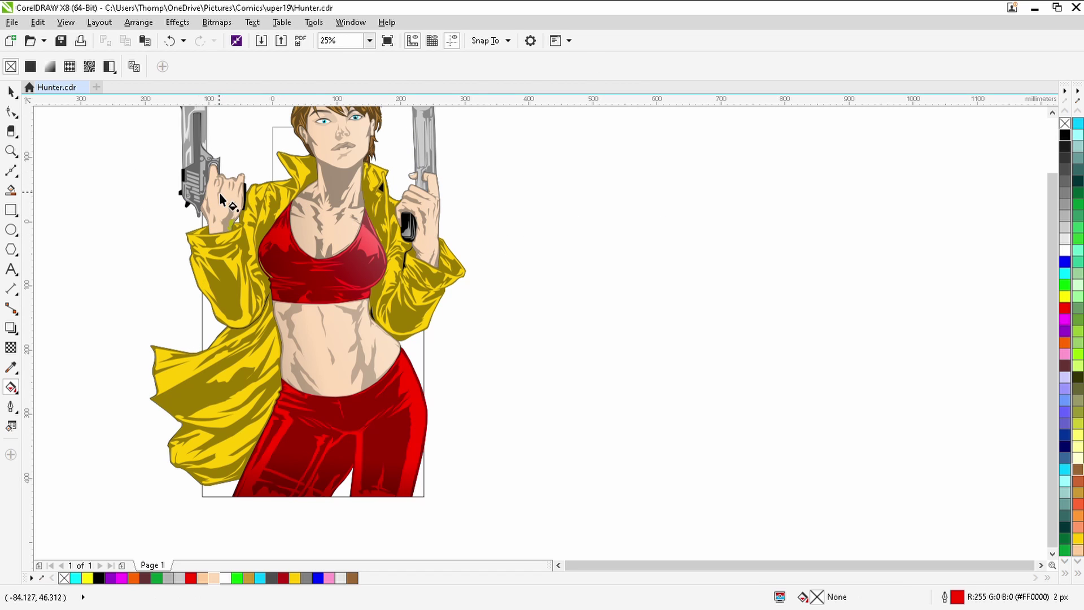
Adjust the uniform transparency of the black shading on the neck and chest
left_click(332, 193)
left_click(11, 347)
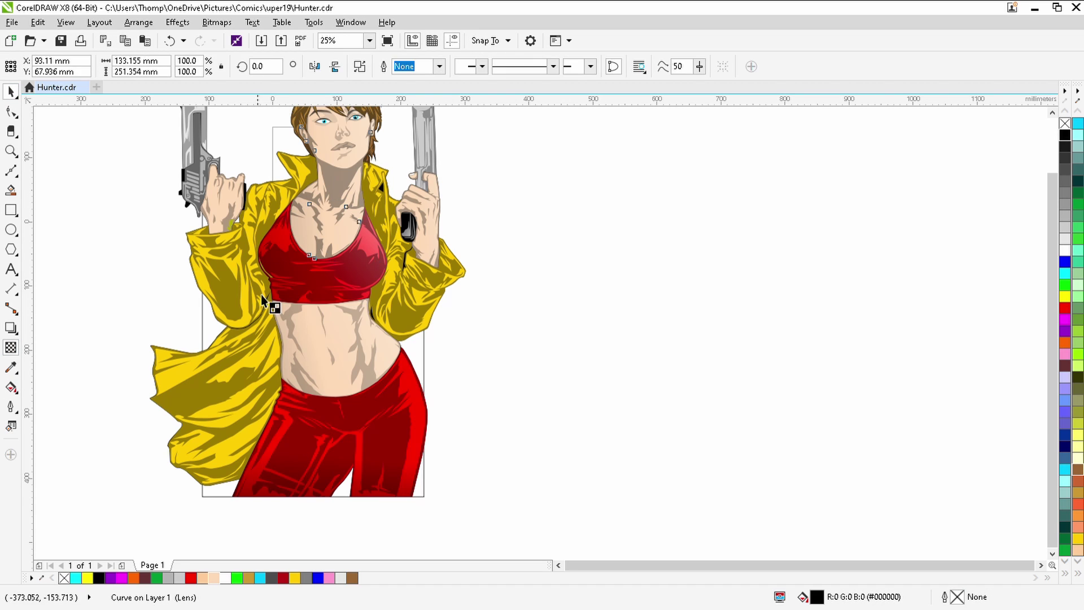
left_click_drag(326, 279, 327, 280)
left_click(138, 279)
Fill the picture's left side of the jacket with a nearly horizontal linear gradient from gold to bright yellow, running outward
left_click(11, 91)
left_click(177, 375)
left_click(10, 387)
left_click_drag(268, 324, 45, 339)
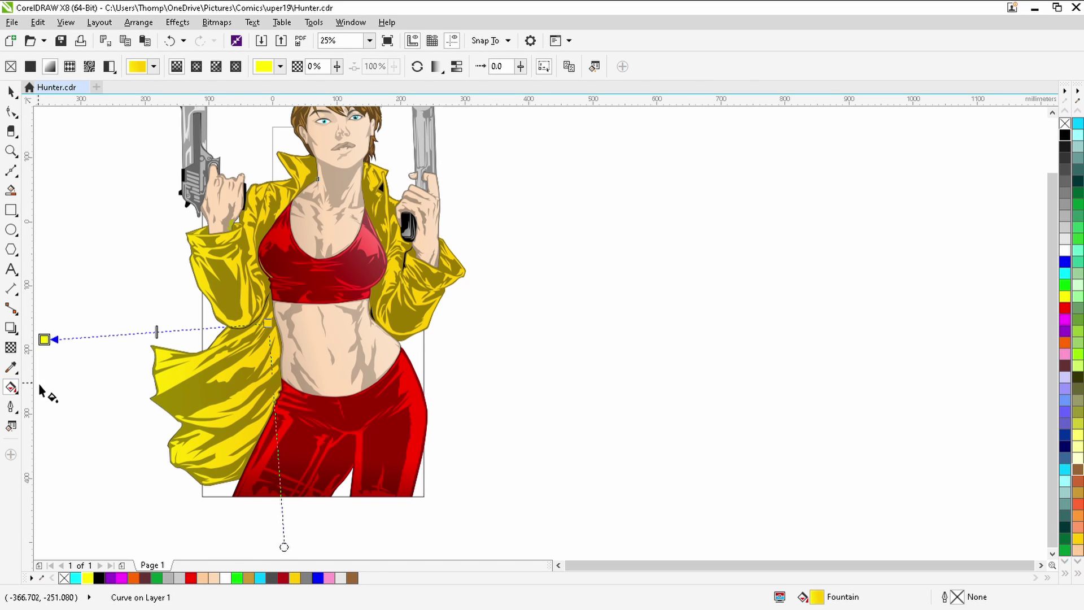
Fill the picture's right side of the jacket with a gold to bright yellow linear gradient and shift its start toward the body
left_click_drag(372, 273, 603, 290)
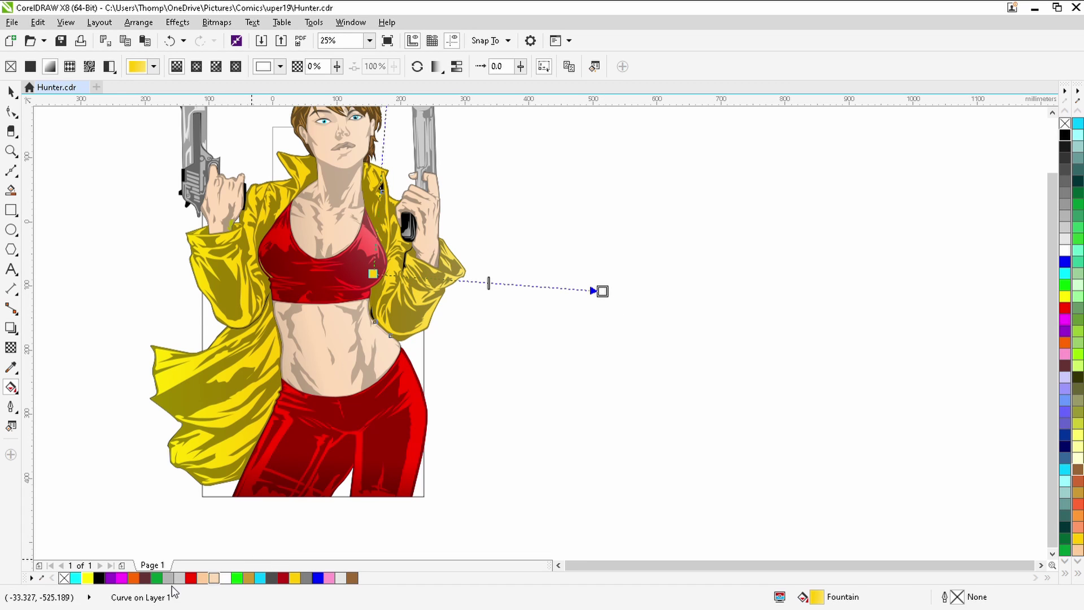
left_click(87, 578)
left_click_drag(372, 273, 347, 273)
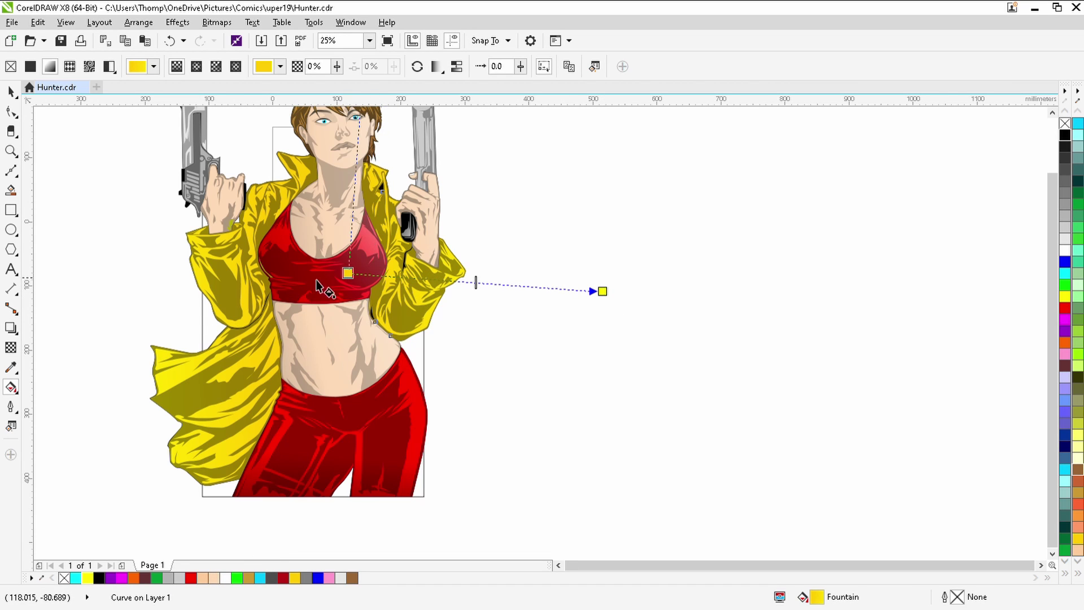
Add nearly horizontal linear gradient transparencies to both sides of the yellow jacket, each running across the body to the opposite side
left_click(10, 349)
left_click_drag(407, 273, 95, 279)
left_click(261, 355)
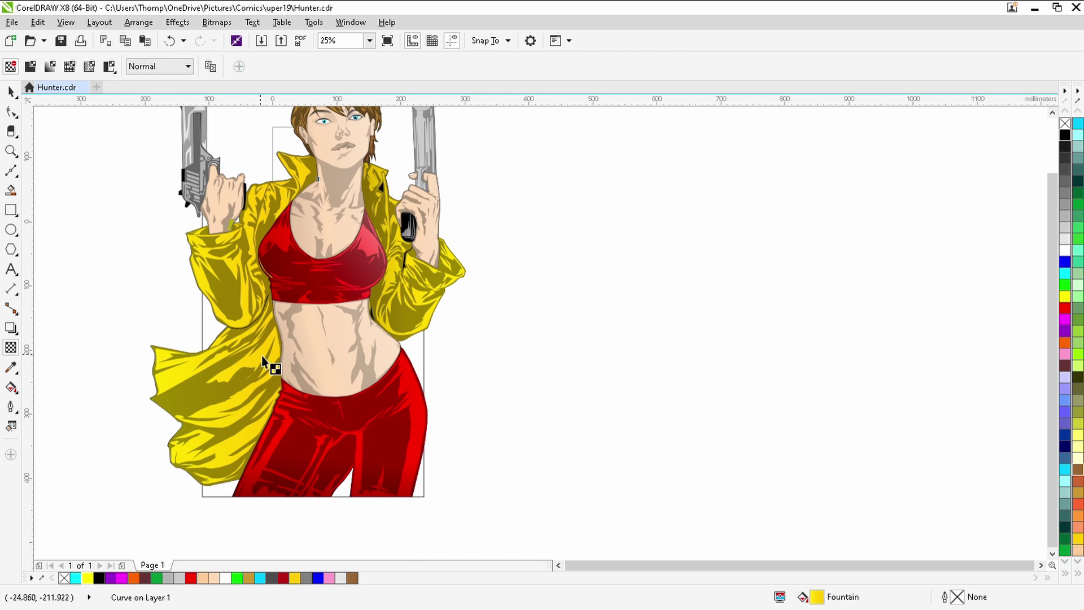
left_click_drag(248, 333, 649, 306)
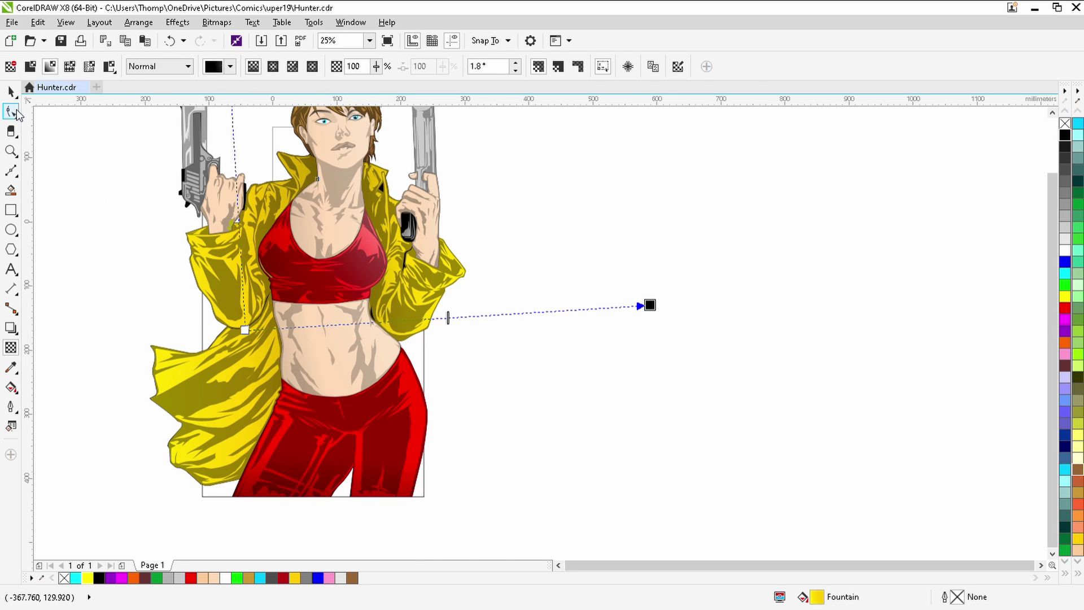
Set the end colour of the red top's linear gradient to dark red and shorten it toward the shoulder on the picture's right
left_click(11, 92)
left_click(97, 214)
left_click(289, 253)
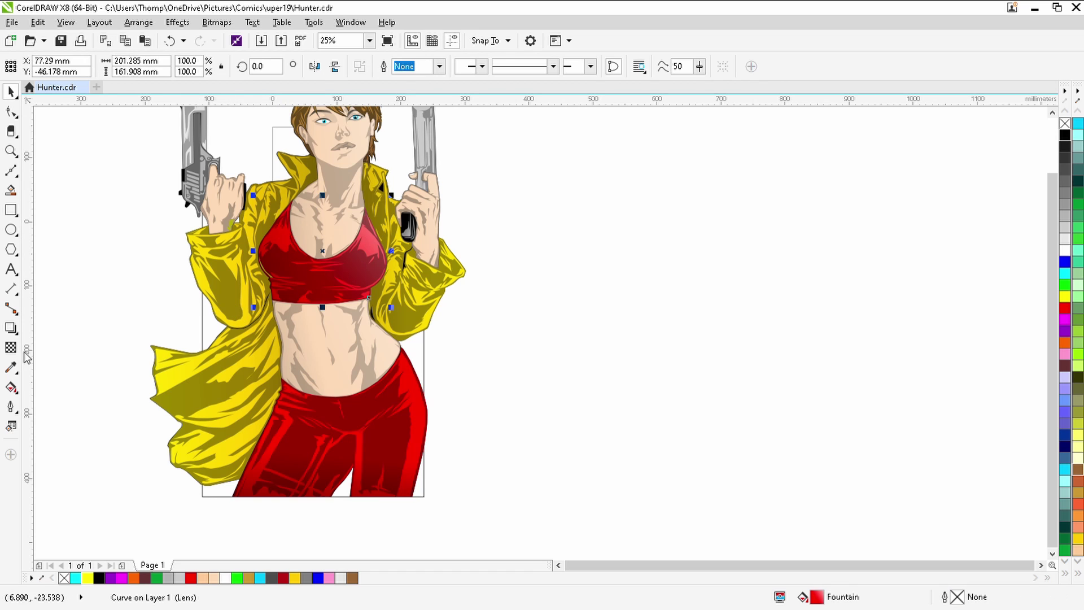
key("g")
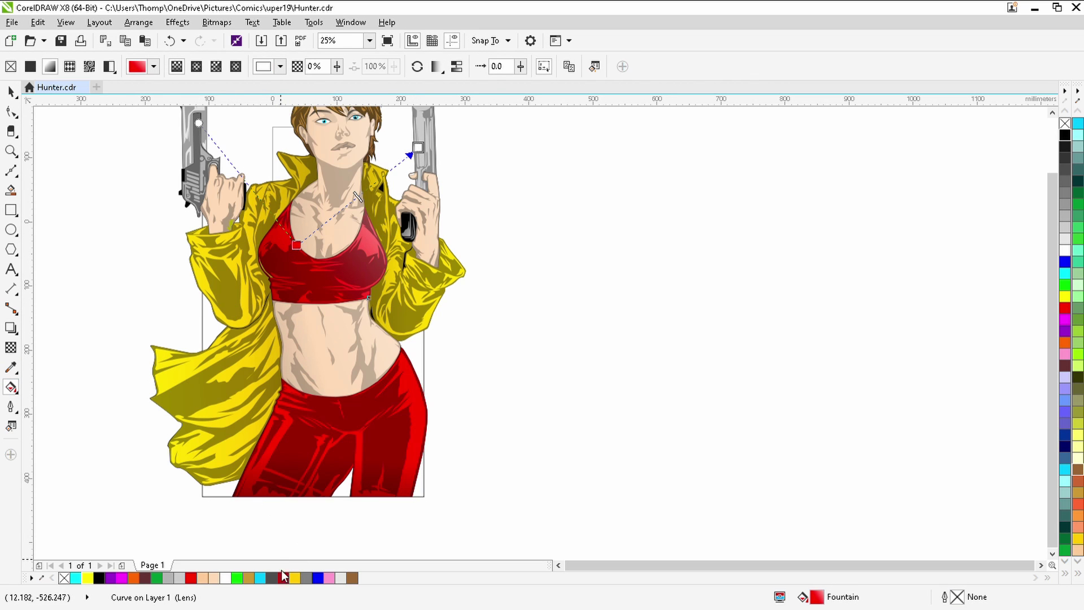
left_click(283, 576)
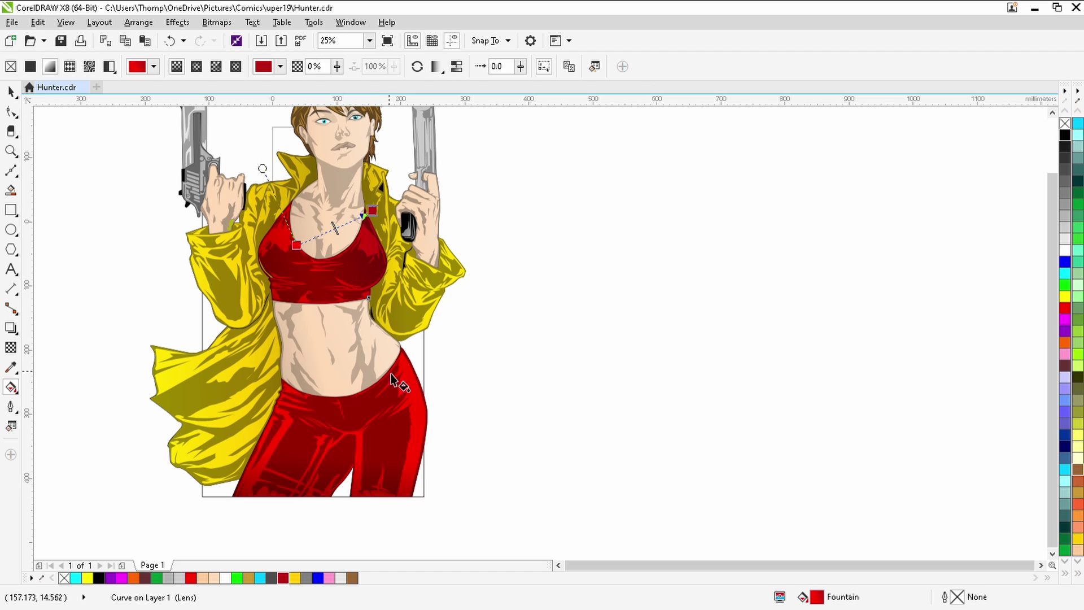
Fill the trousers with a diagonal linear gradient from red to dark red, running up toward the picture's right side
left_click(389, 448)
left_click_drag(343, 458, 437, 263)
left_click(283, 577)
key("space")
Bring the frame rectangle to the front of the layer and create an enlarged copy about 365 by 661 mm around it
left_click(424, 362)
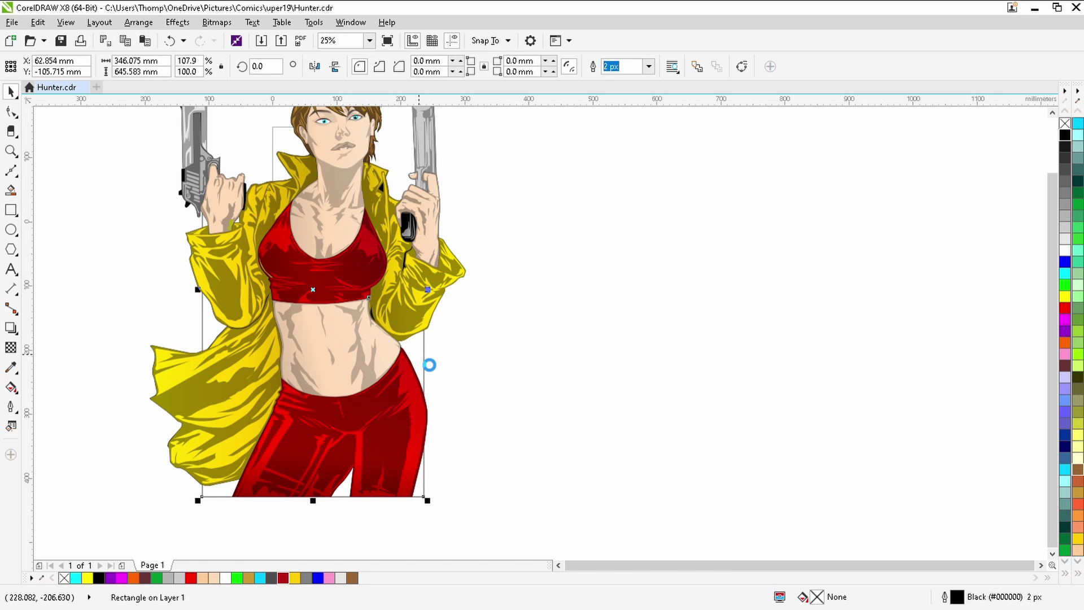
key("shift+Page_Up")
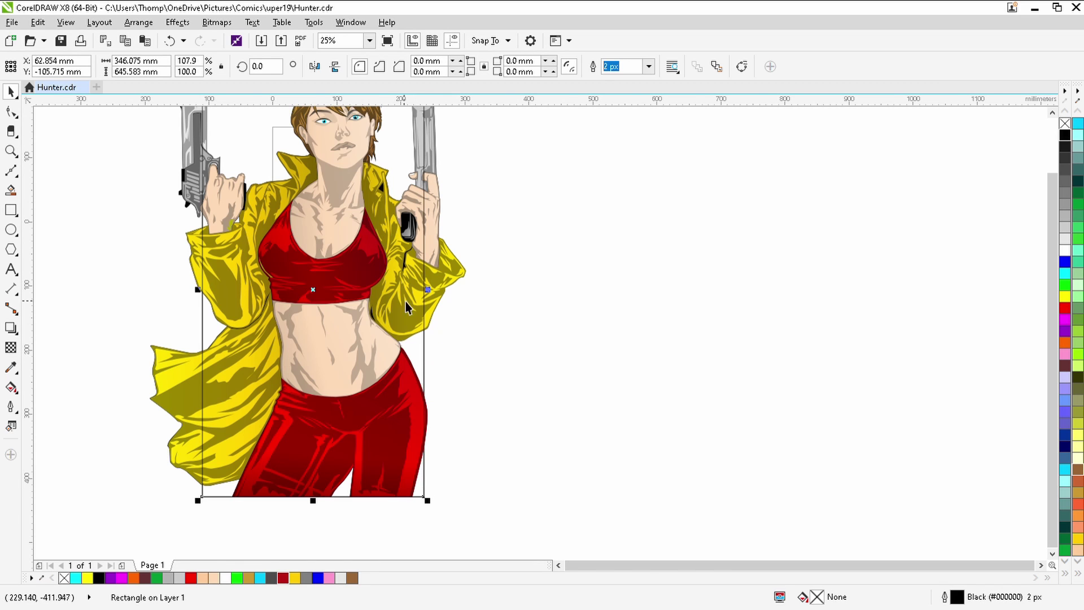
scroll(427, 290, "up", 2)
left_click_drag(427, 289, 408, 456)
scroll(466, 408, "down", 6)
scroll(389, 483, "up", 4)
scroll(355, 469, "down", 2)
scroll(257, 254, "up", 2)
left_click_drag(277, 263, 263, 294)
scroll(263, 294, "down", 2)
scroll(333, 187, "up", 3)
left_click_drag(342, 202, 293, 191)
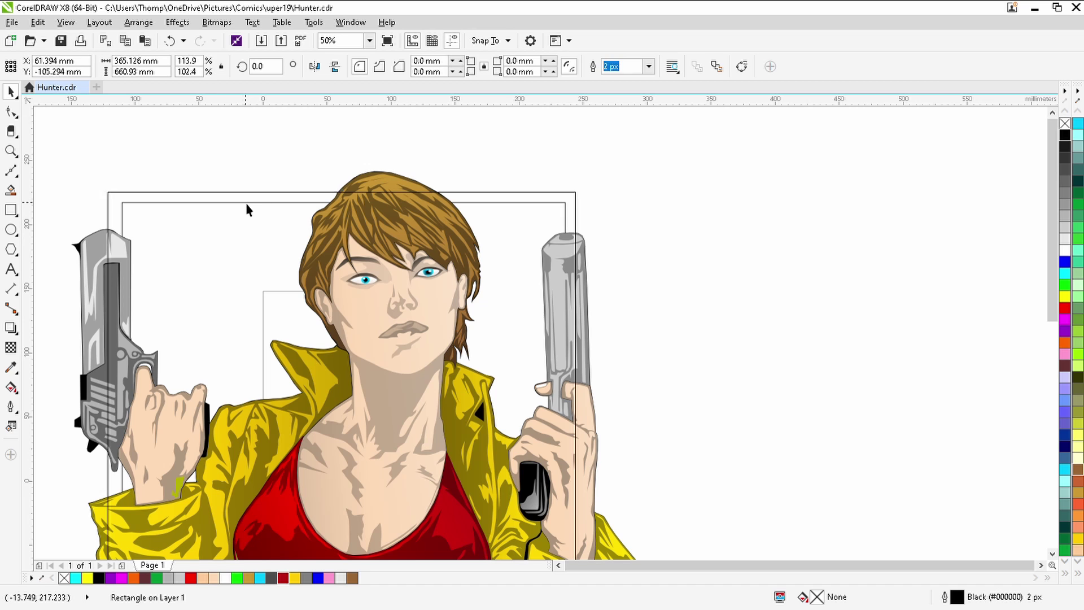
Combine the two rectangles into one curve behind the figure and fill the border between them with black
key("ctrl+q")
scroll(304, 233, "down", 2)
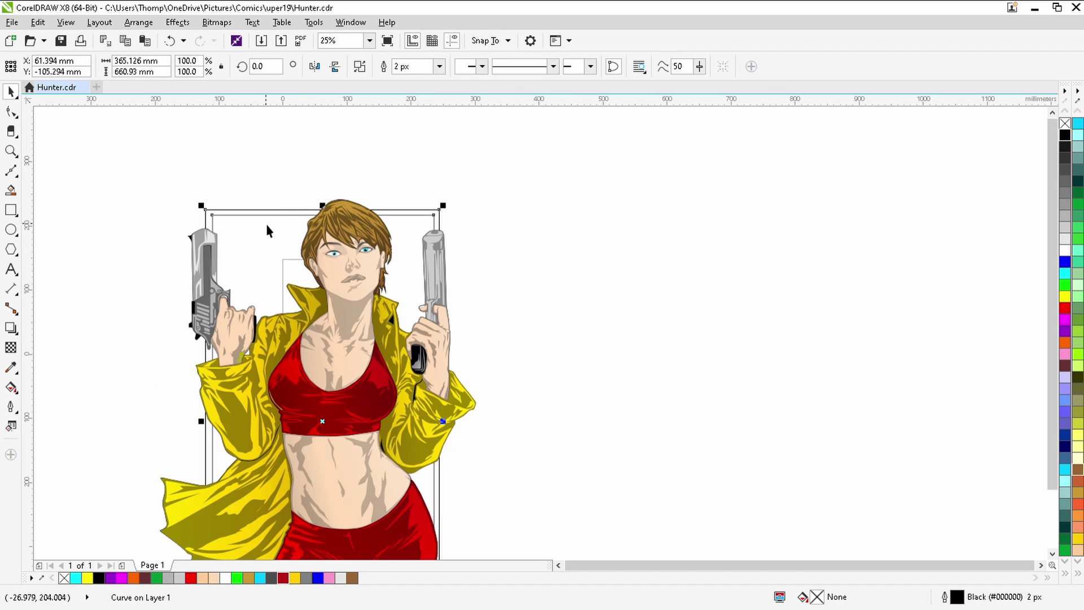
left_click(1064, 136)
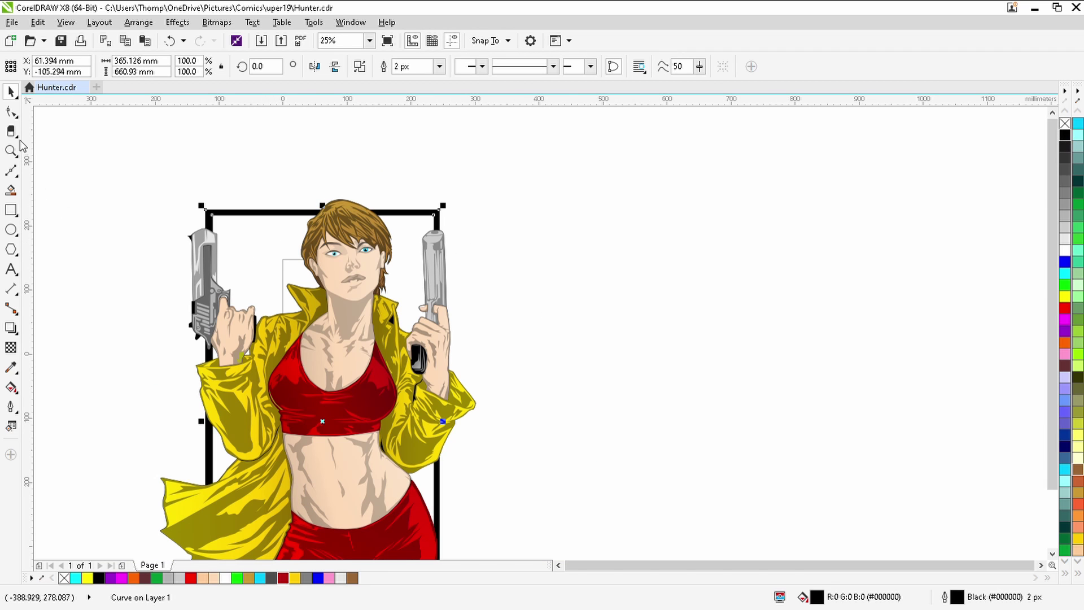
Select the whole illustration with its frame, scale it down to about 100 by 137 mm and place it on the page
scroll(148, 175, "down", 2)
left_click_drag(112, 163, 344, 430)
left_click_drag(149, 177, 232, 290)
left_click_drag(315, 403, 287, 378)
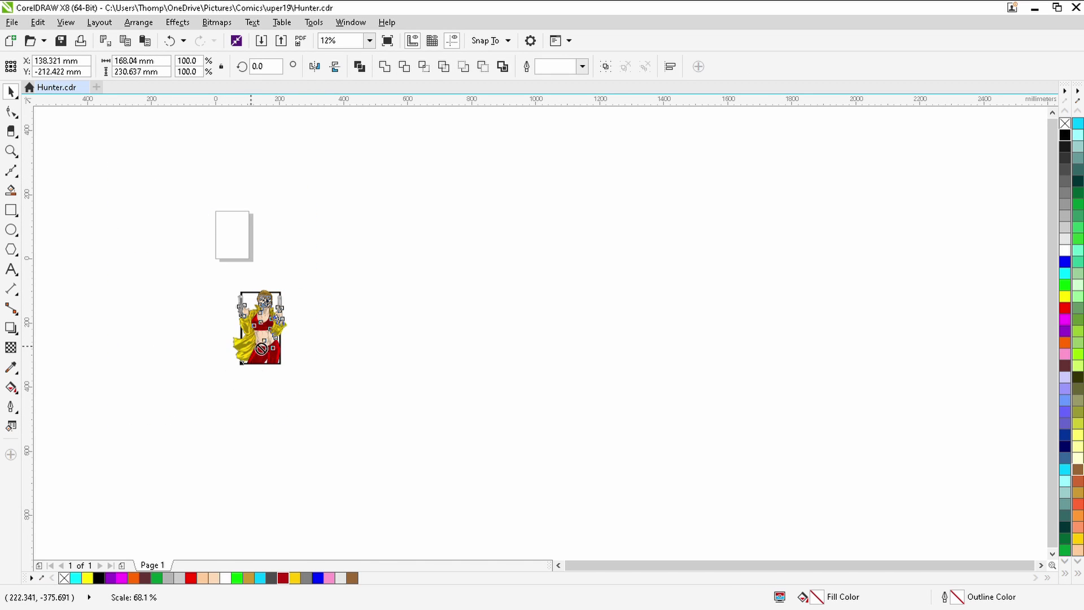
left_click_drag(251, 346, 217, 254)
left_click_drag(195, 193, 217, 223)
scroll(216, 221, "up", 2)
left_click_drag(293, 339, 279, 284)
scroll(206, 305, "up", 2)
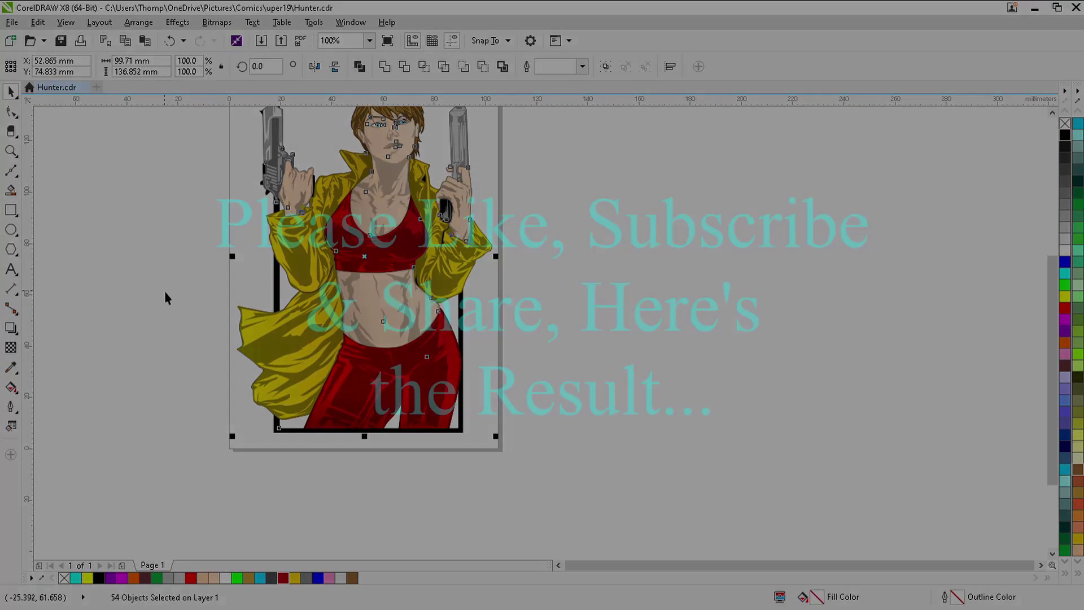
left_click(165, 294)
scroll(306, 310, "down", 1)
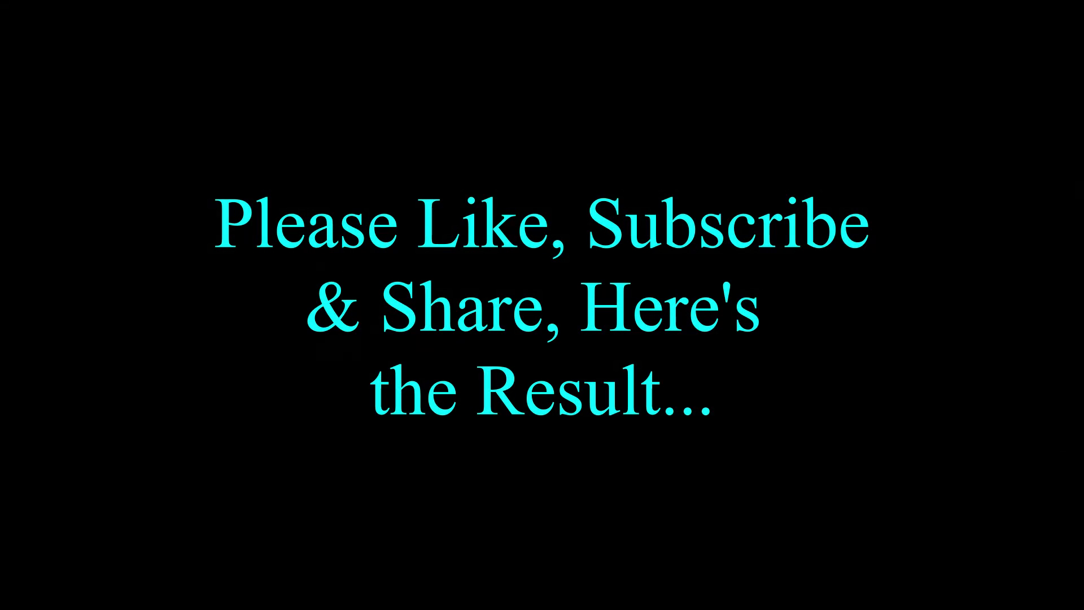